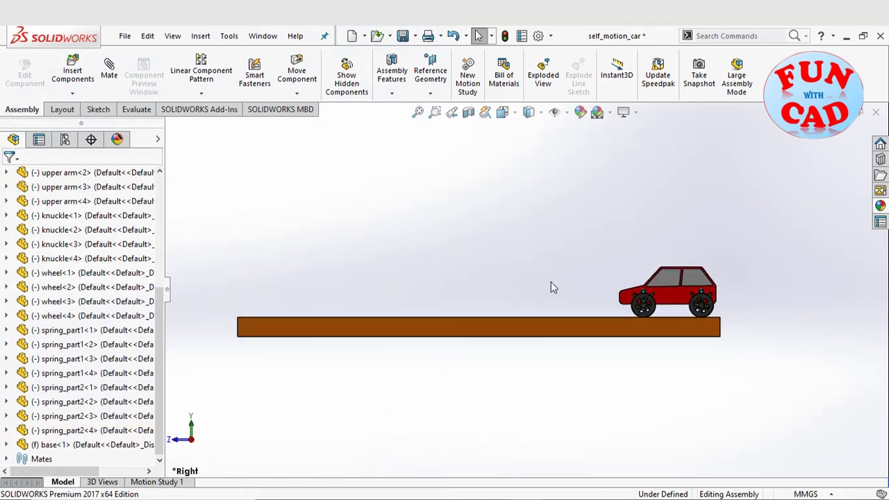
- Orbit and zoom around the car to inspect its wheels and suspension, then return to the Right view
{"action": "middle_click_drag", "start_coordinate": [552, 282], "coordinate": [576, 310]}
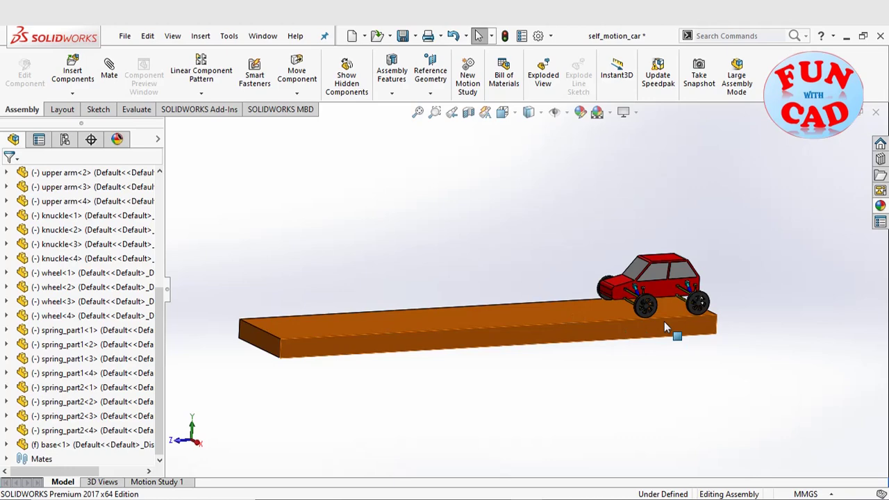
{"action": "scroll", "coordinate": [664, 321], "scroll_direction": "down", "scroll_amount": 3}
{"action": "scroll", "coordinate": [579, 296], "scroll_direction": "down", "scroll_amount": 2}
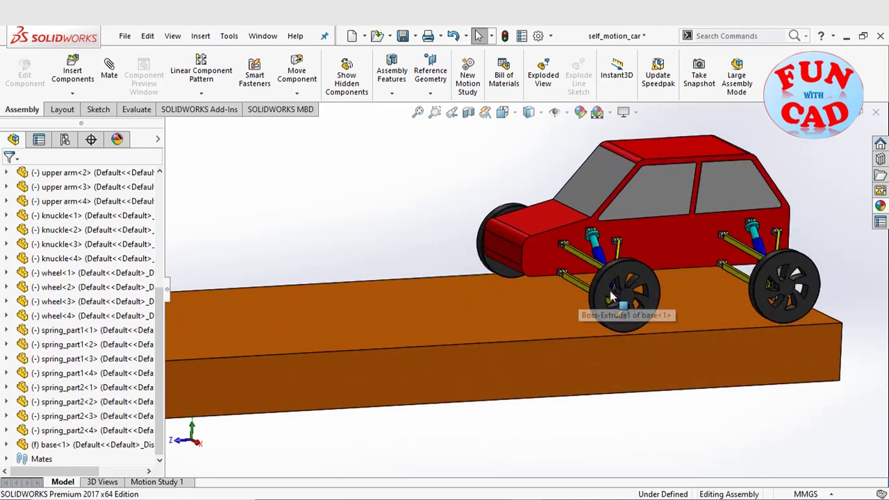
{"action": "mouse_move", "coordinate": [535, 330]}
{"action": "middle_mouse_down"}
{"action": "mouse_move", "coordinate": [528, 310]}
{"action": "mouse_move", "coordinate": [598, 328]}
{"action": "mouse_move", "coordinate": [542, 317]}
{"action": "mouse_move", "coordinate": [515, 288]}
{"action": "mouse_move", "coordinate": [616, 328]}
{"action": "middle_mouse_up"}
{"action": "scroll", "coordinate": [632, 306], "scroll_direction": "down", "scroll_amount": 3}
{"action": "scroll", "coordinate": [632, 306], "scroll_direction": "up", "scroll_amount": 3}
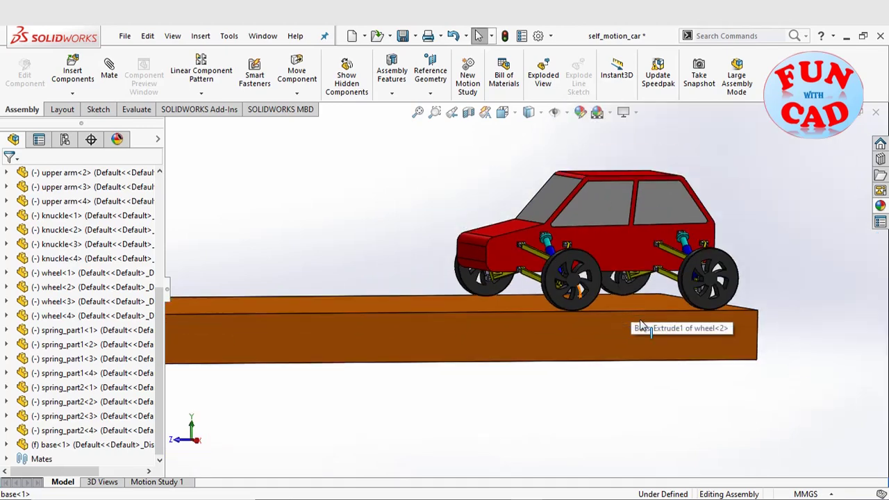
{"action": "scroll", "coordinate": [691, 305], "scroll_direction": "down", "scroll_amount": 2}
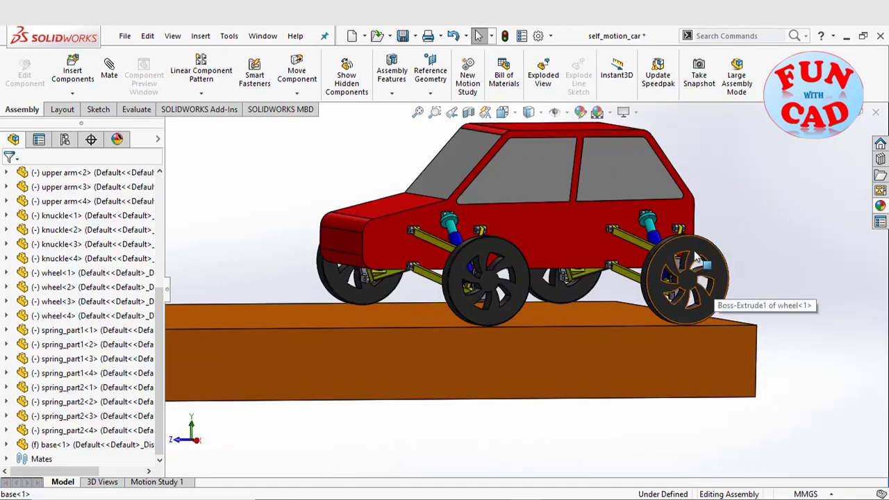
{"action": "middle_click_drag", "start_coordinate": [617, 303], "coordinate": [695, 306]}
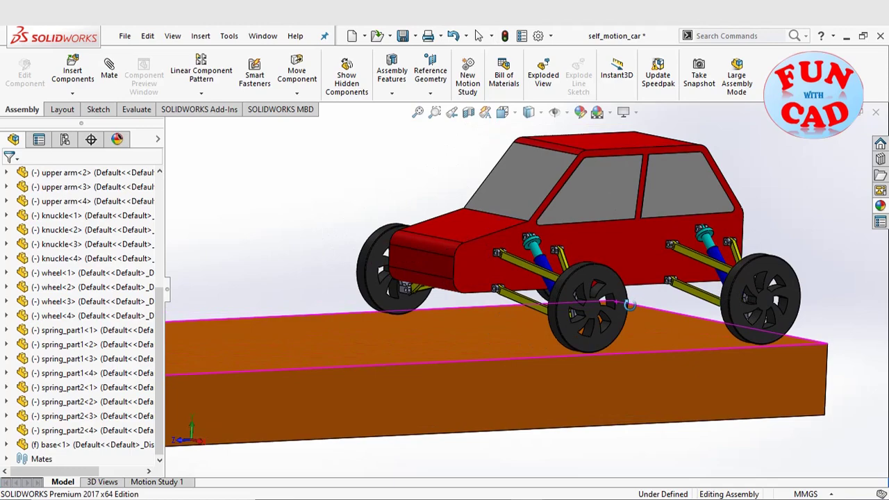
{"action": "scroll", "coordinate": [764, 310], "scroll_direction": "down", "scroll_amount": 2}
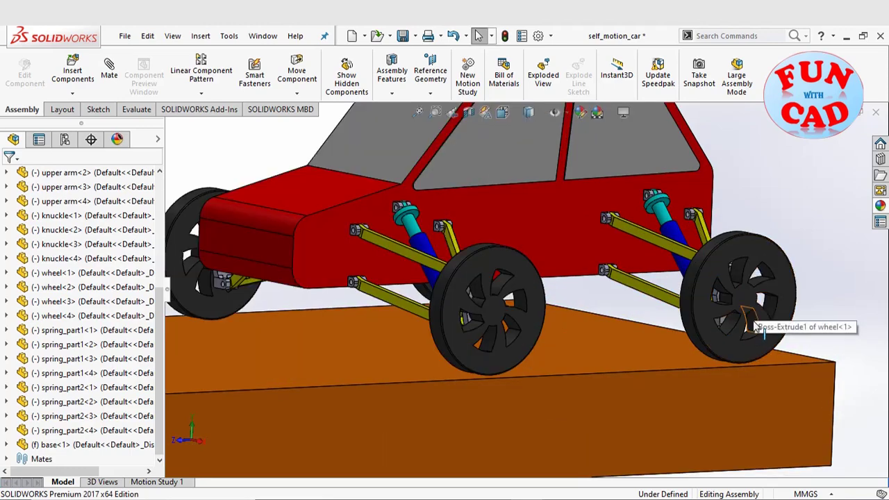
{"action": "mouse_move", "coordinate": [716, 322]}
{"action": "middle_mouse_down"}
{"action": "mouse_move", "coordinate": [723, 358]}
{"action": "mouse_move", "coordinate": [781, 329]}
{"action": "middle_mouse_up"}
{"action": "scroll", "coordinate": [781, 329], "scroll_direction": "up", "scroll_amount": 2}
{"action": "scroll", "coordinate": [782, 329], "scroll_direction": "down", "scroll_amount": 3}
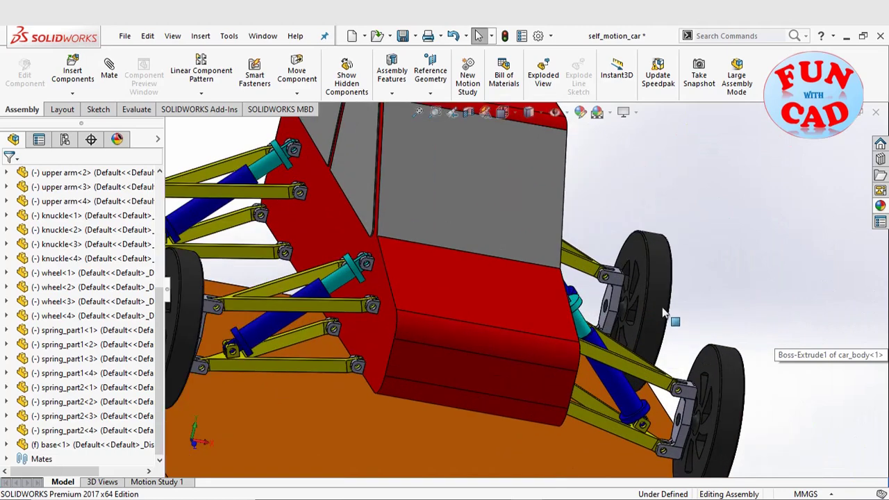
{"action": "scroll", "coordinate": [621, 250], "scroll_direction": "down", "scroll_amount": 2}
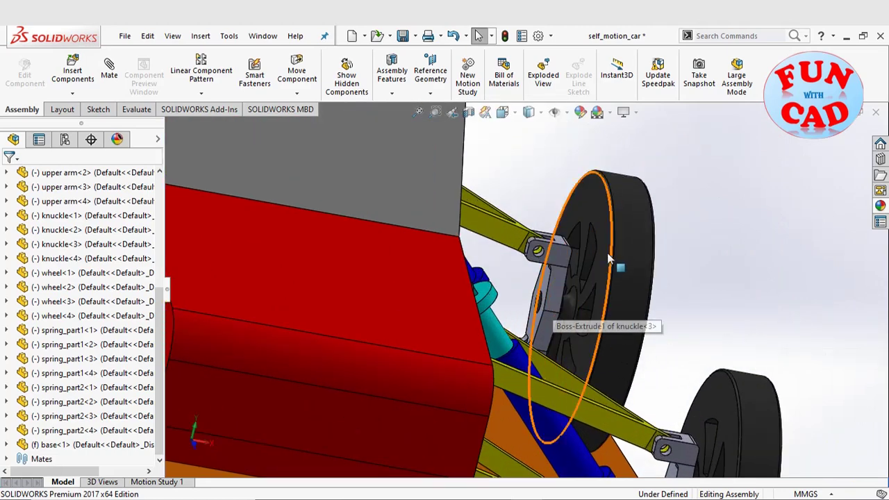
{"action": "scroll", "coordinate": [686, 303], "scroll_direction": "up", "scroll_amount": 3}
{"action": "scroll", "coordinate": [685, 302], "scroll_direction": "up", "scroll_amount": 3}
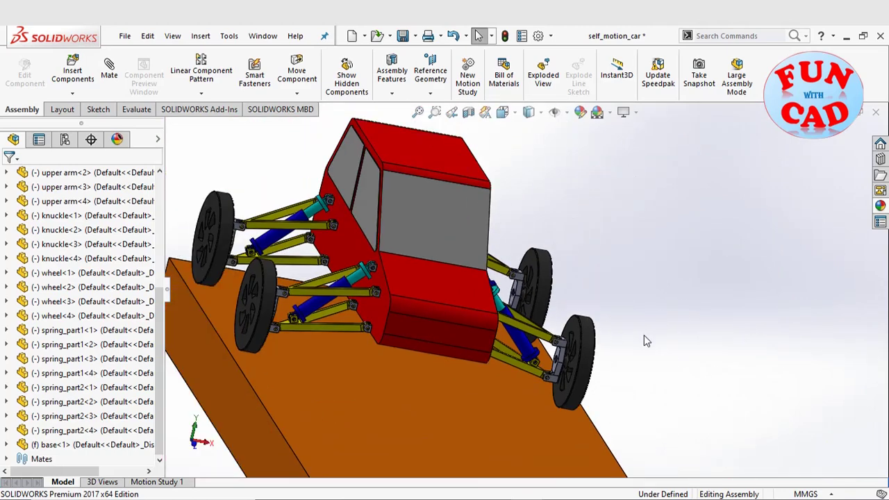
{"action": "left_click", "coordinate": [588, 321]}
{"action": "scroll", "coordinate": [584, 326], "scroll_direction": "up", "scroll_amount": 3}
{"action": "scroll", "coordinate": [576, 332], "scroll_direction": "up", "scroll_amount": 3}
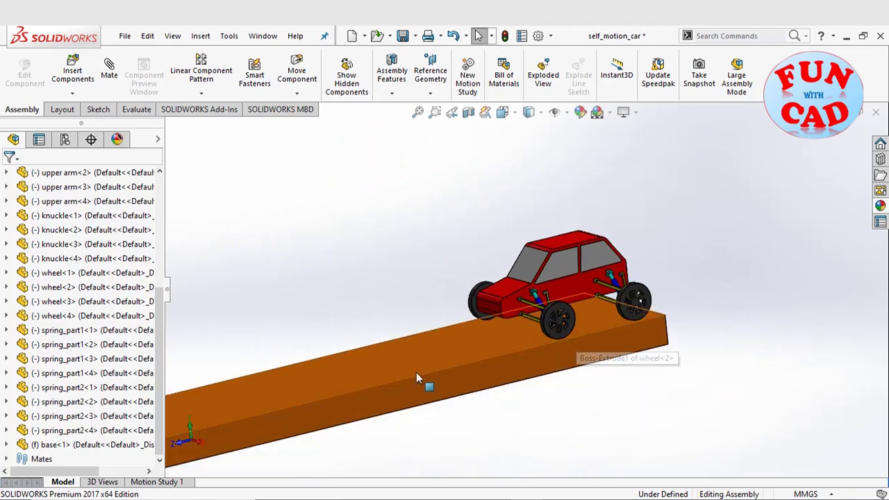
{"action": "key", "text": "ctrl+4"}
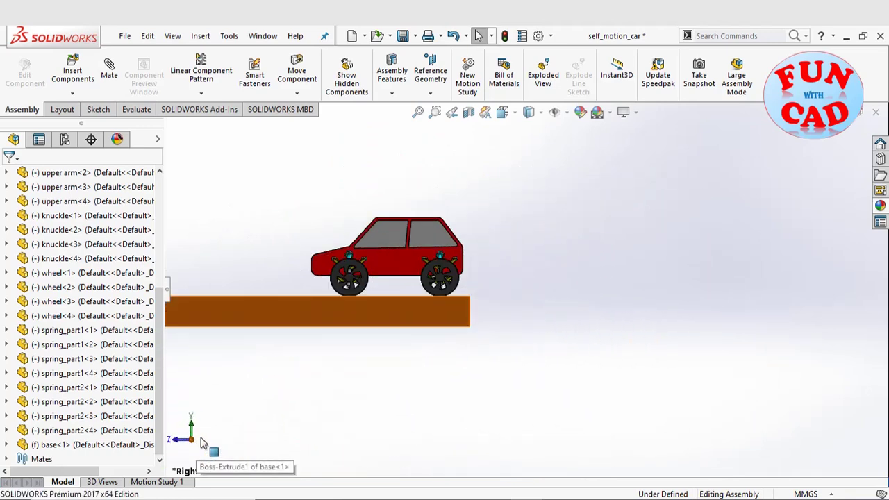
- Fit car and road in view and enlarge the Motion Study 1 timeline, leaving the type as Animation
{"action": "left_click", "coordinate": [417, 111]}
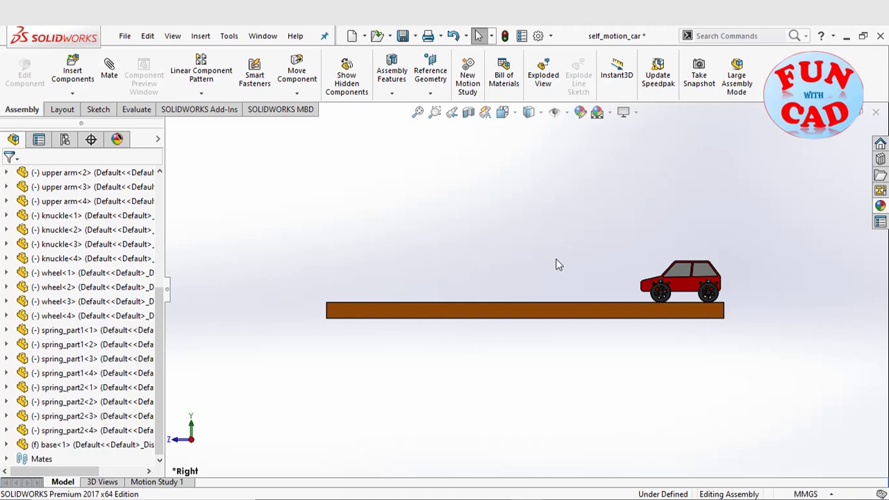
{"action": "left_click", "coordinate": [178, 482]}
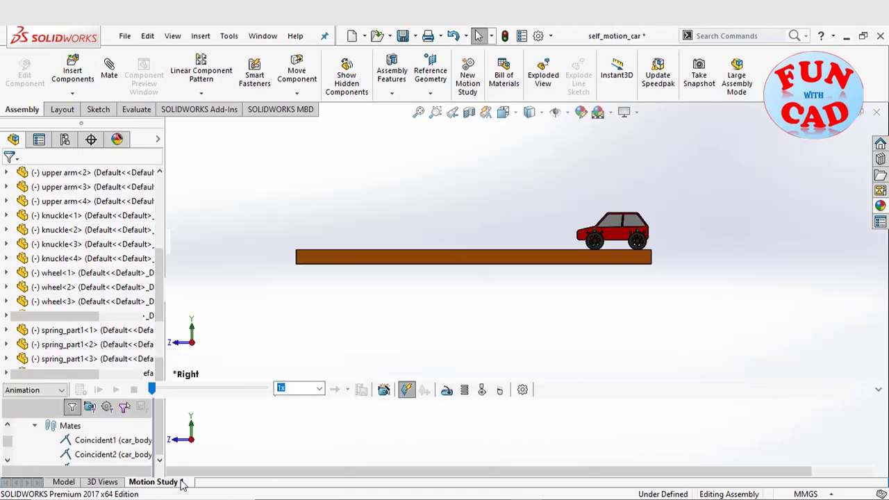
{"action": "left_click", "coordinate": [880, 390]}
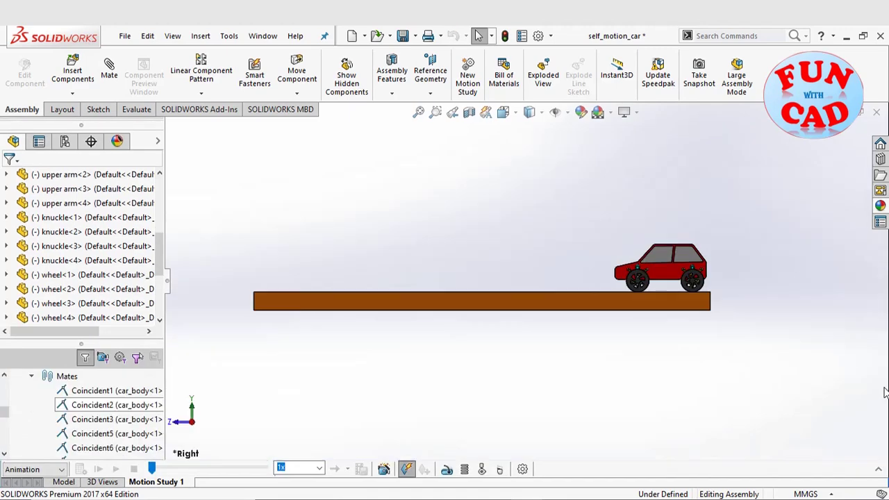
{"action": "left_click", "coordinate": [878, 472]}
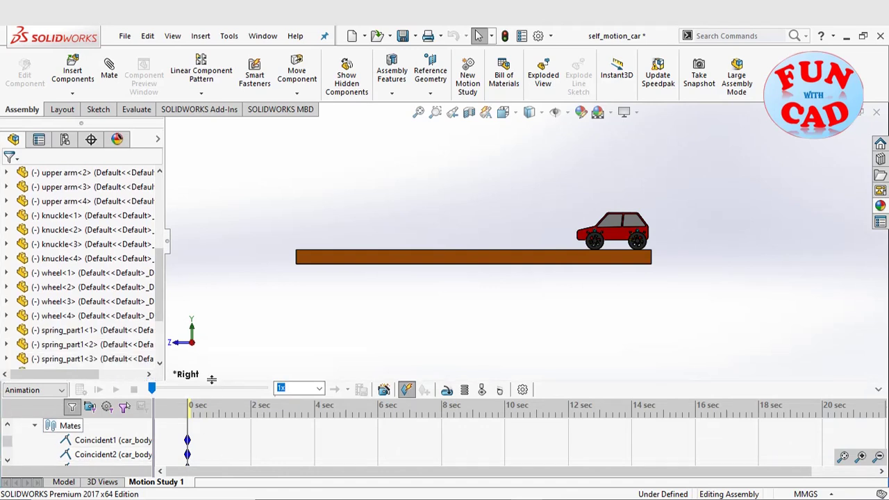
{"action": "left_click_drag", "start_coordinate": [211, 379], "coordinate": [210, 326]}
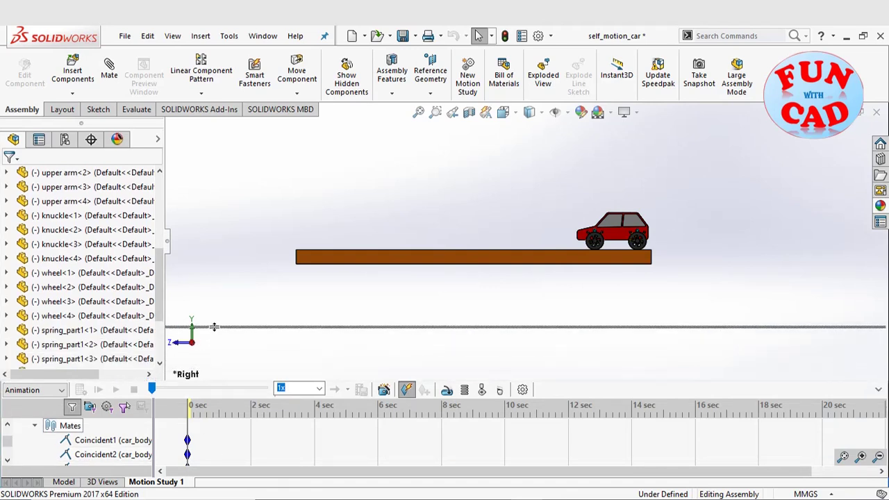
{"action": "left_click", "coordinate": [60, 337]}
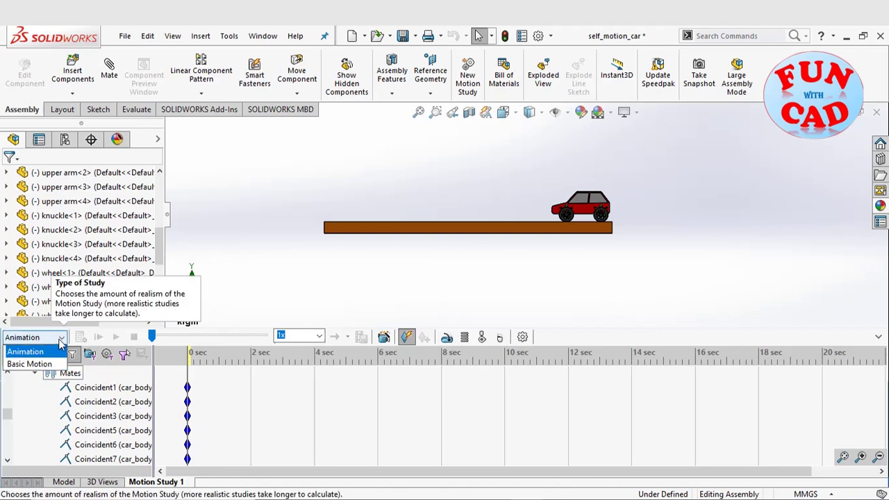
{"action": "left_click", "coordinate": [28, 352]}
{"action": "left_click", "coordinate": [182, 432]}
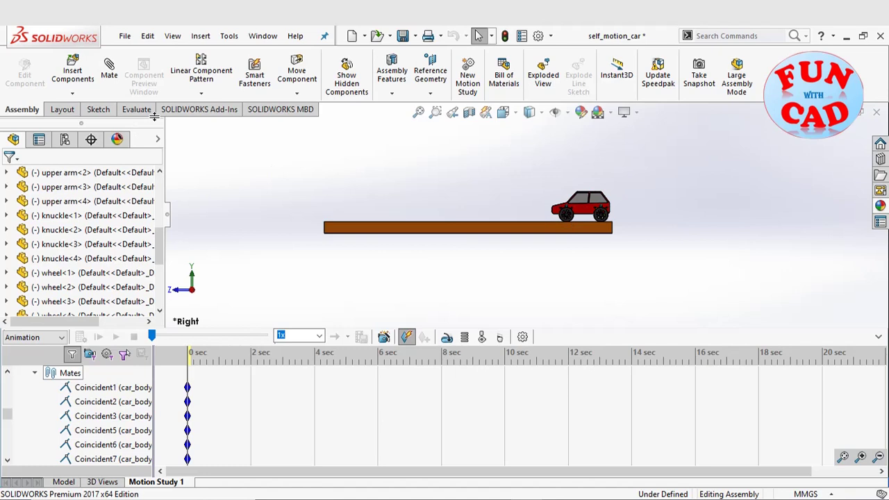
- Load the SOLIDWORKS Motion add-in and change Motion Study 1's type from Animation to Motion Analysis
{"action": "left_click", "coordinate": [178, 114]}
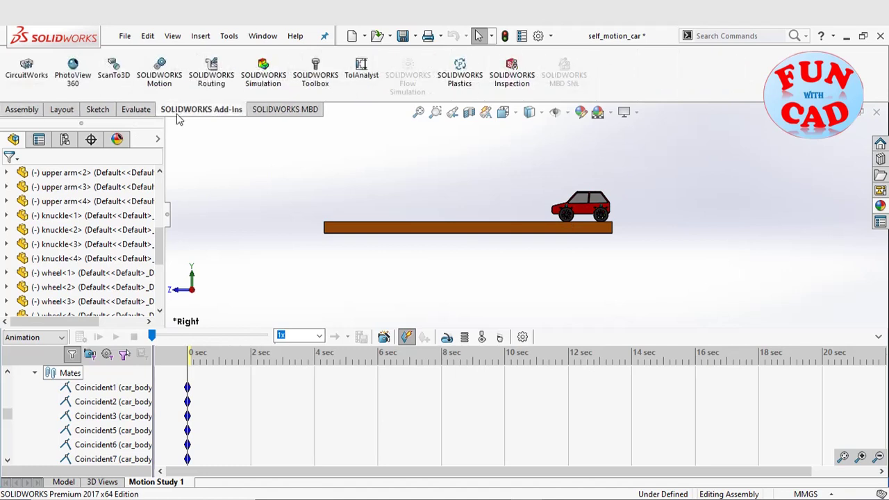
{"action": "left_click", "coordinate": [169, 78]}
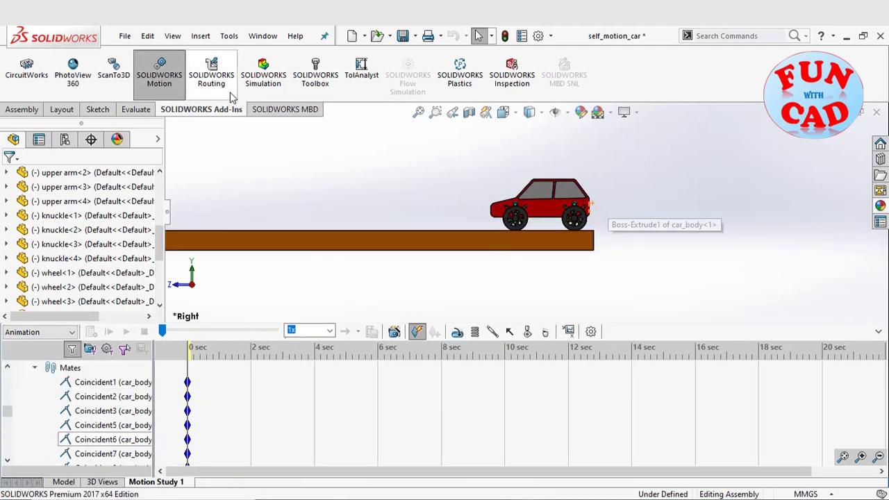
{"action": "scroll", "coordinate": [548, 230], "scroll_direction": "down", "scroll_amount": 3}
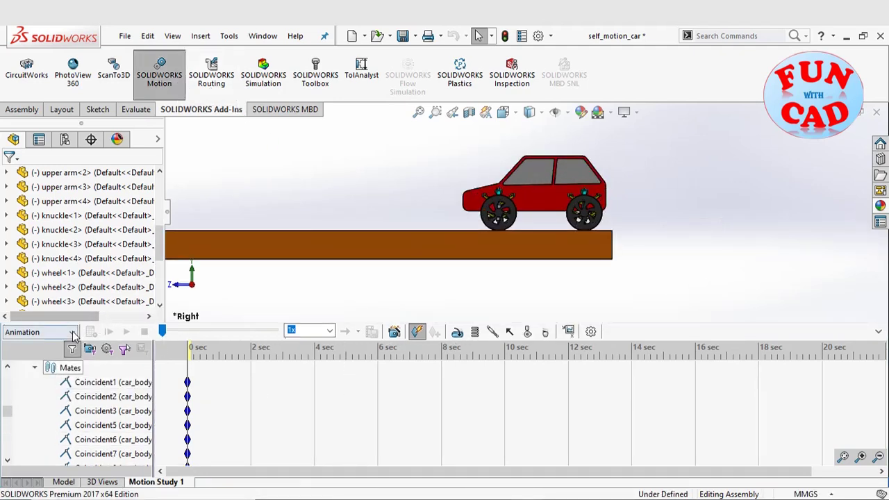
{"action": "left_click", "coordinate": [46, 332]}
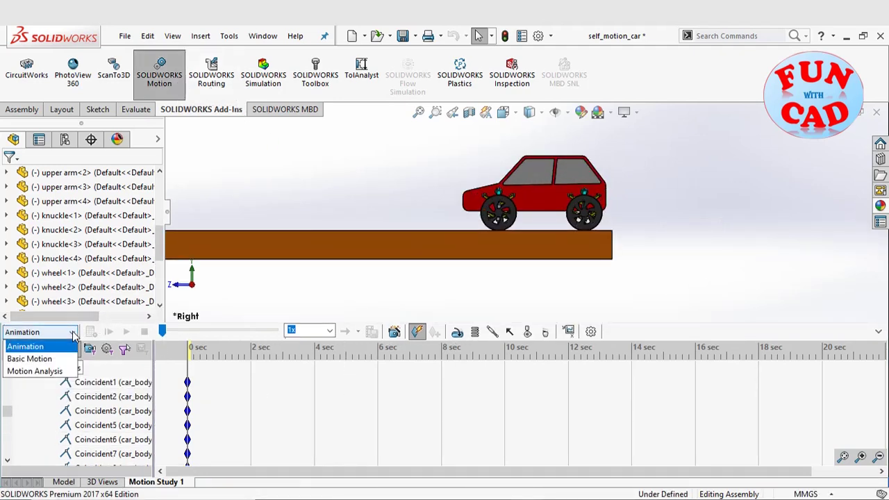
{"action": "left_click", "coordinate": [46, 373]}
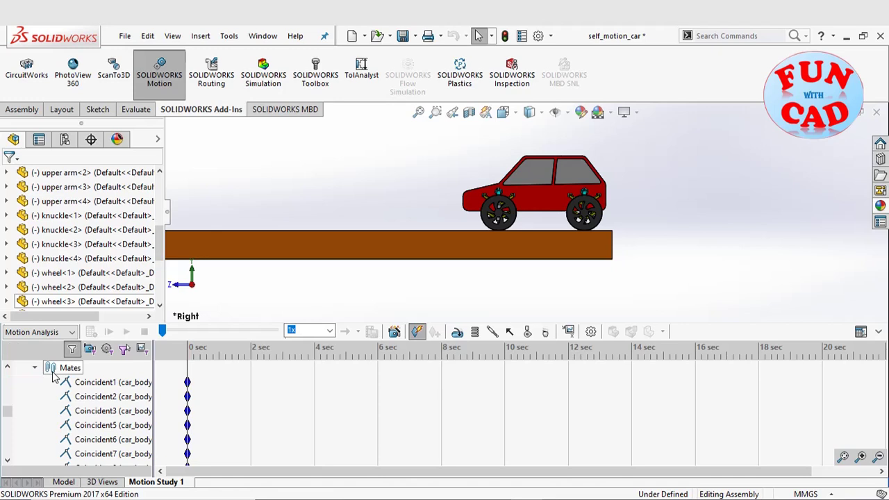
- In Motion Study Properties, raise the 3D contact resolution and tighten accuracy to 0.0000001
{"action": "left_click", "coordinate": [590, 333]}
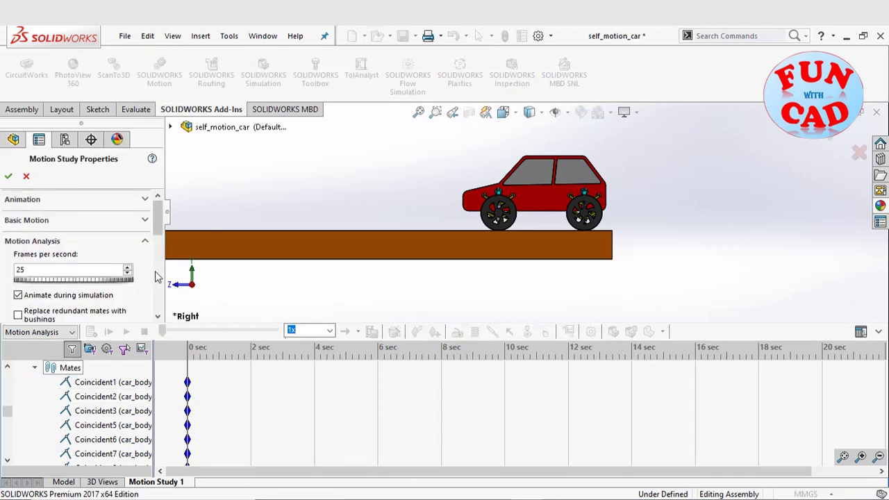
{"action": "left_click_drag", "start_coordinate": [156, 221], "coordinate": [160, 255]}
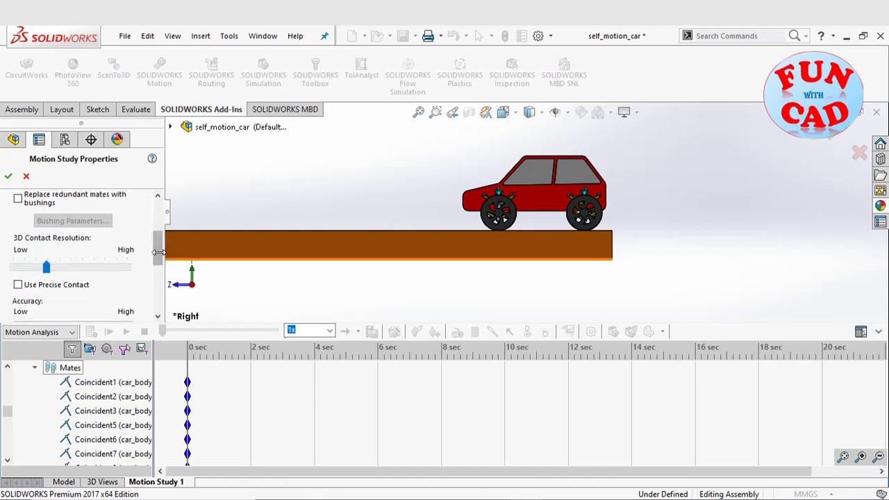
{"action": "left_click_drag", "start_coordinate": [159, 257], "coordinate": [160, 261]}
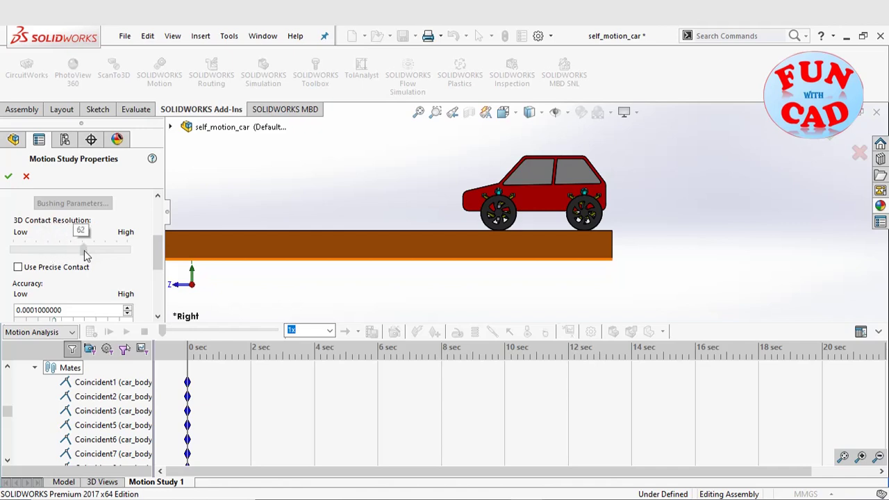
{"action": "left_click_drag", "start_coordinate": [99, 256], "coordinate": [106, 251]}
{"action": "scroll", "coordinate": [126, 271], "scroll_direction": "down", "scroll_amount": 2}
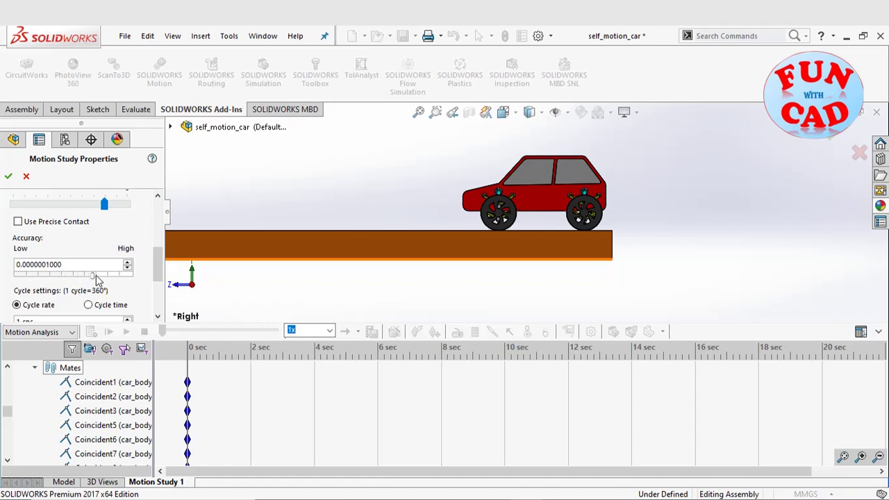
- Accept the study properties and add gravity along Y at 9806.65 mm/s²
{"action": "left_click", "coordinate": [9, 176]}
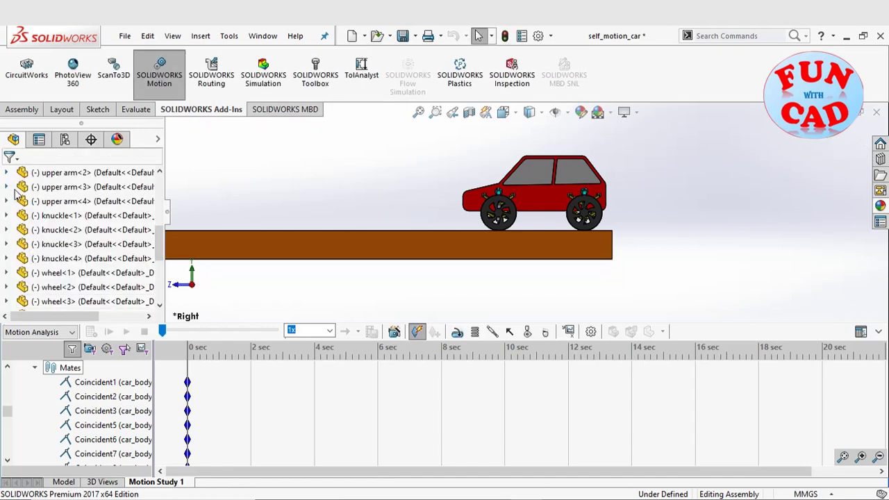
{"action": "scroll", "coordinate": [592, 202], "scroll_direction": "down", "scroll_amount": 3}
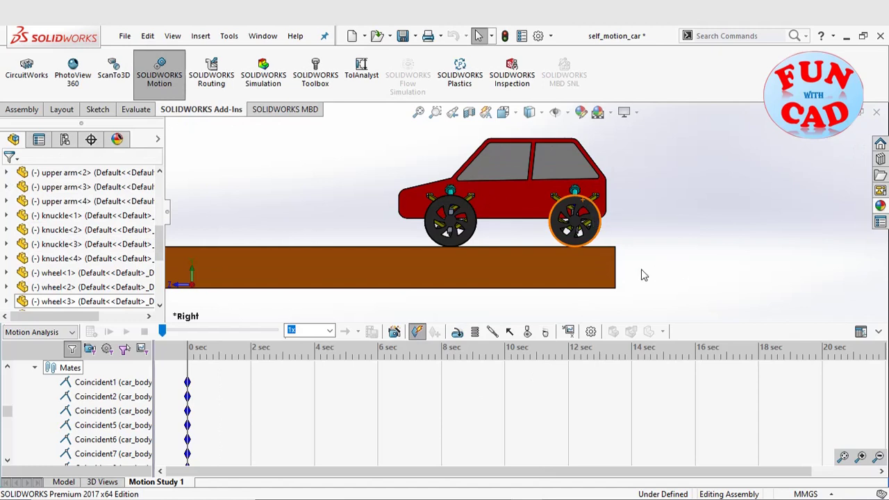
{"action": "scroll", "coordinate": [644, 275], "scroll_direction": "up", "scroll_amount": 2}
{"action": "left_click", "coordinate": [546, 333]}
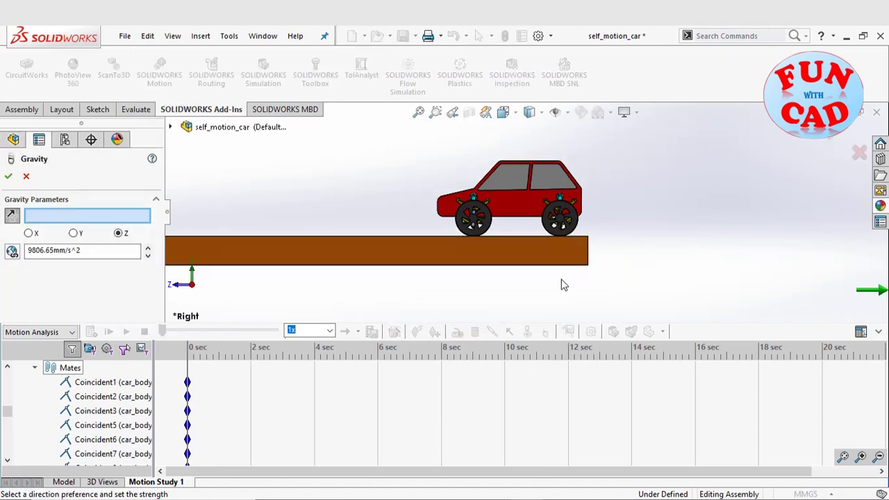
{"action": "left_click", "coordinate": [74, 235]}
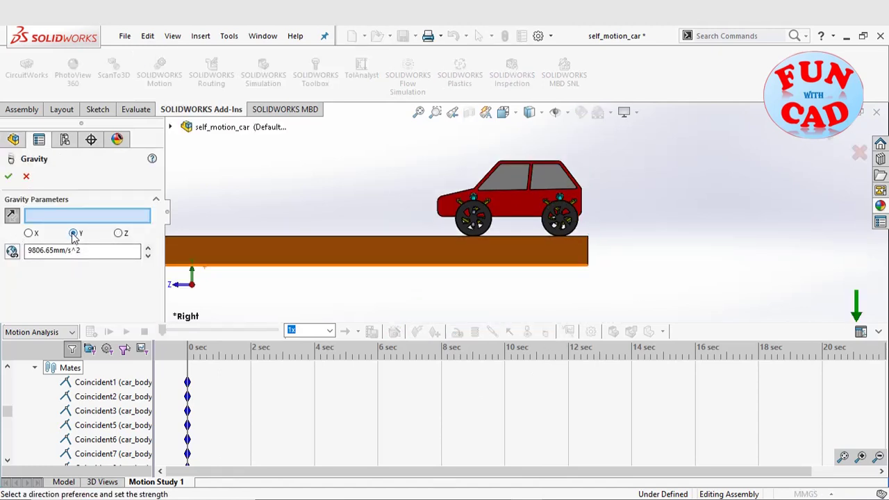
{"action": "left_click", "coordinate": [9, 177]}
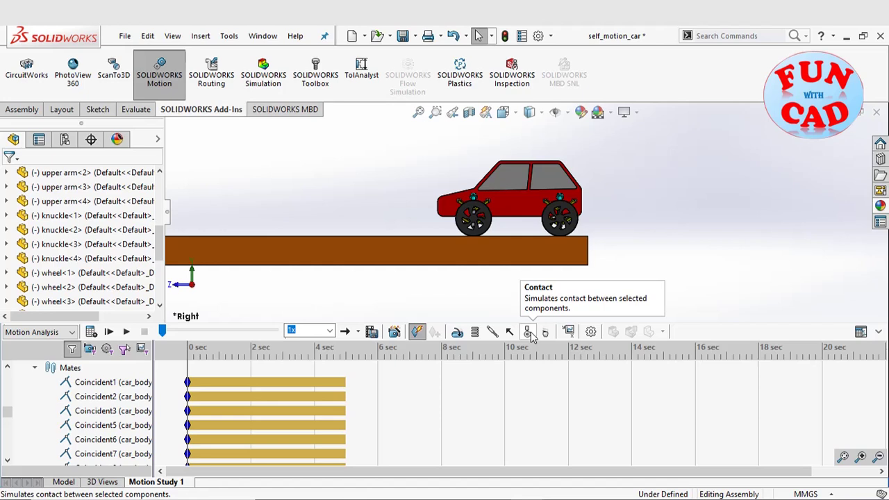
- Start a contact with the car's wheels and the road base board as the contacting bodies
{"action": "left_click", "coordinate": [529, 332]}
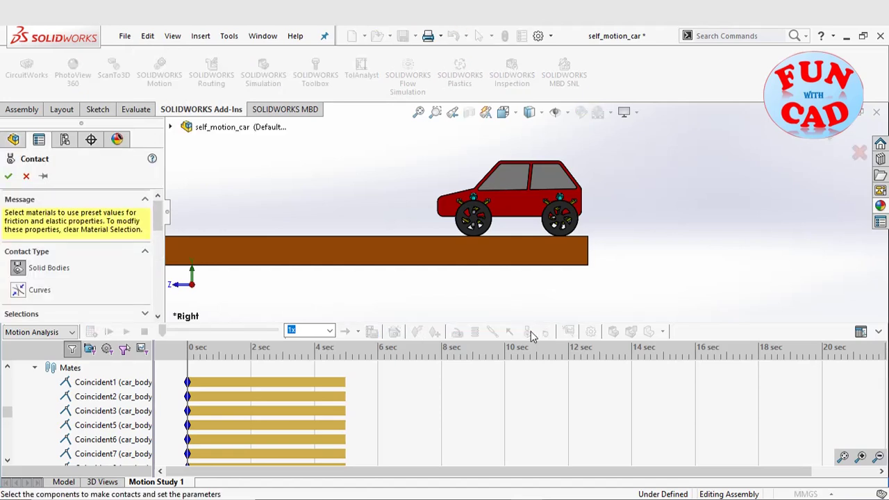
{"action": "scroll", "coordinate": [412, 301], "scroll_direction": "up", "scroll_amount": 2}
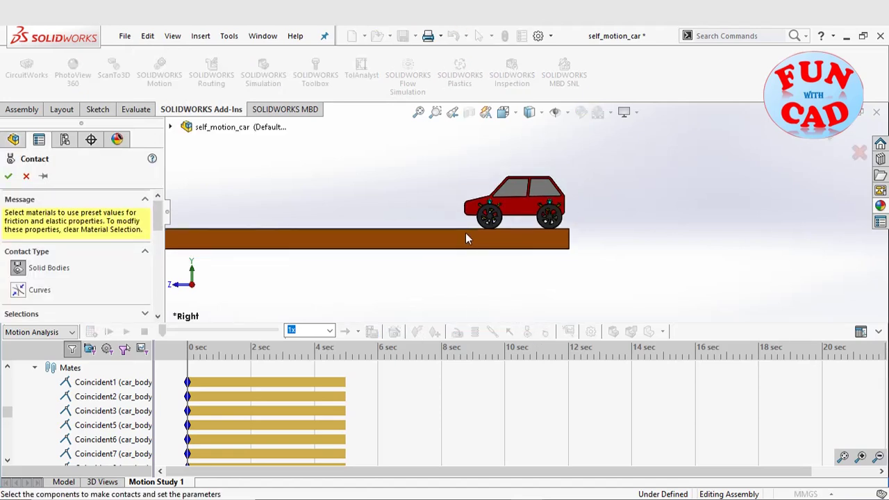
{"action": "middle_click_drag", "start_coordinate": [411, 199], "coordinate": [427, 225]}
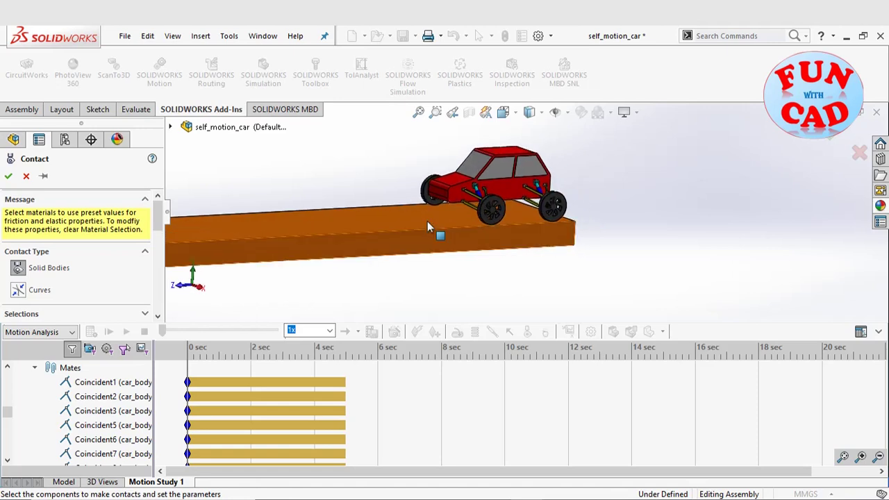
{"action": "scroll", "coordinate": [494, 224], "scroll_direction": "down", "scroll_amount": 2}
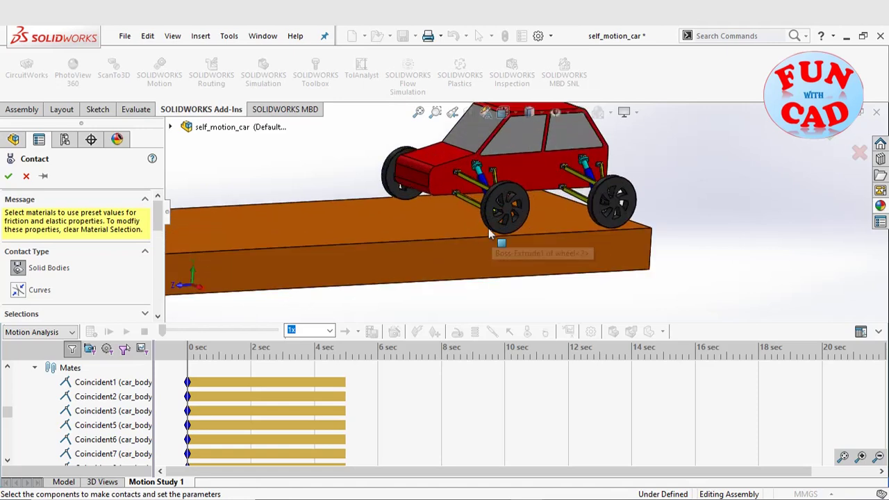
{"action": "left_click", "coordinate": [490, 222]}
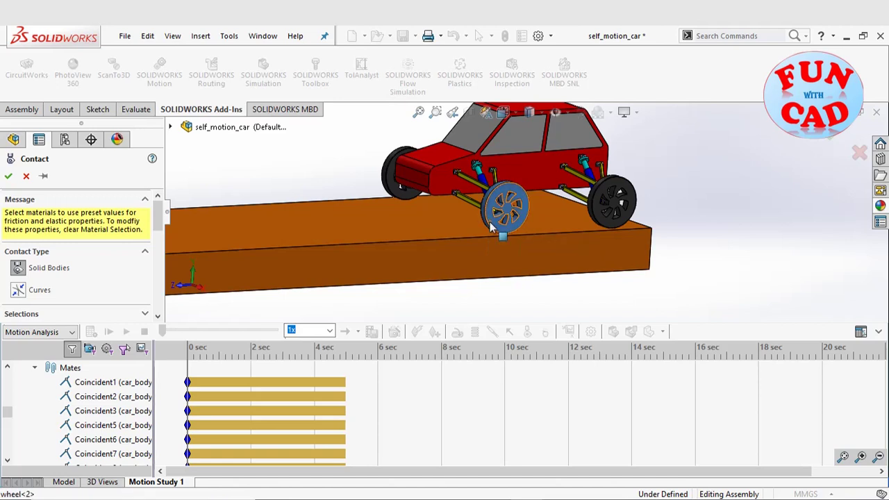
{"action": "left_click", "coordinate": [599, 221]}
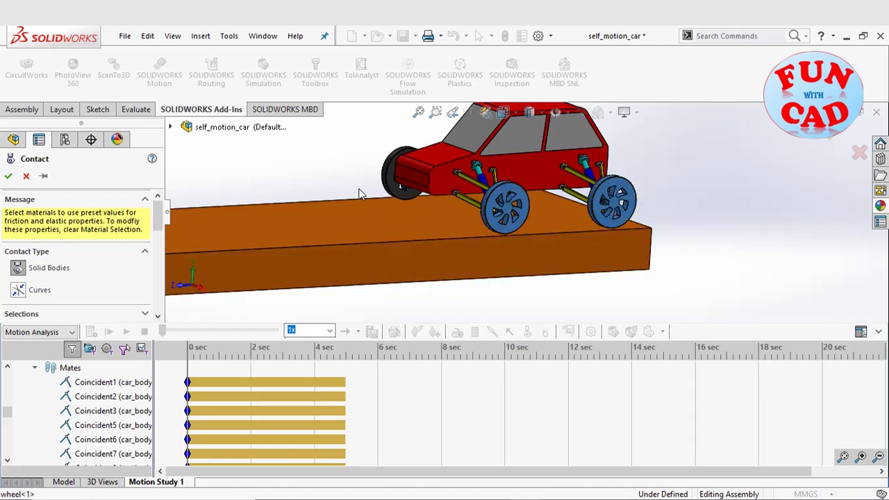
{"action": "middle_click_drag", "start_coordinate": [380, 183], "coordinate": [486, 243]}
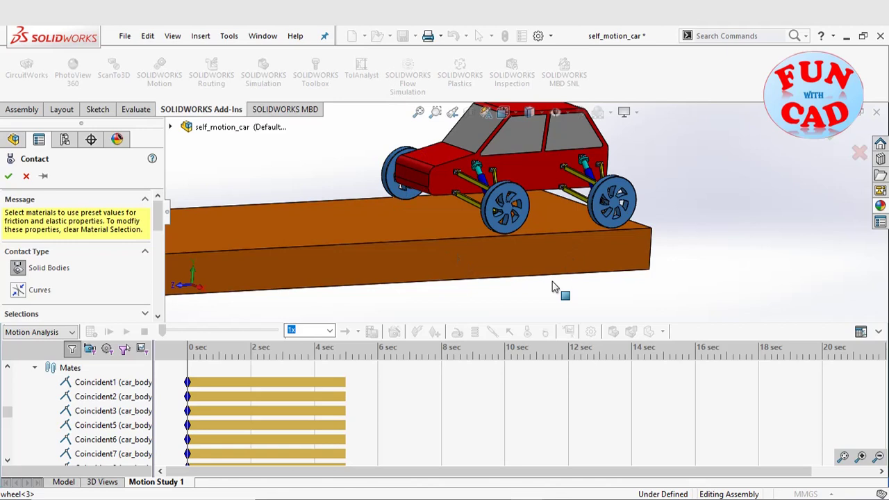
{"action": "middle_click_drag", "start_coordinate": [556, 292], "coordinate": [544, 260]}
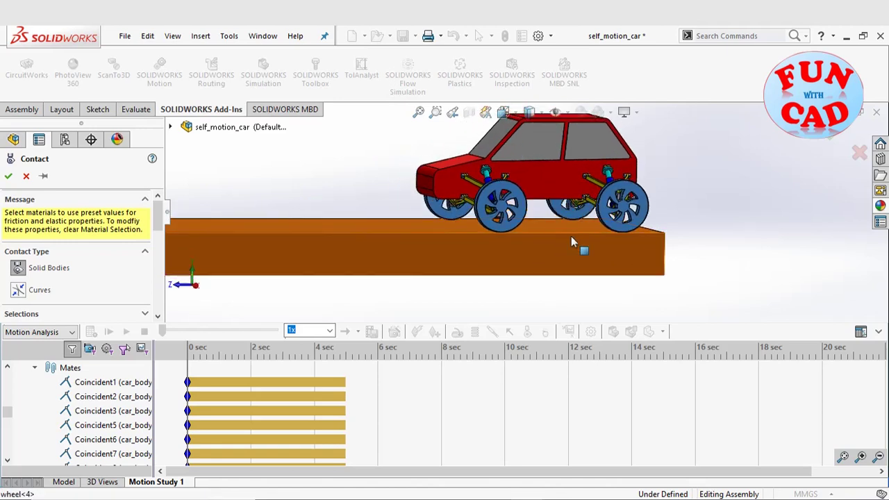
{"action": "left_click", "coordinate": [576, 252]}
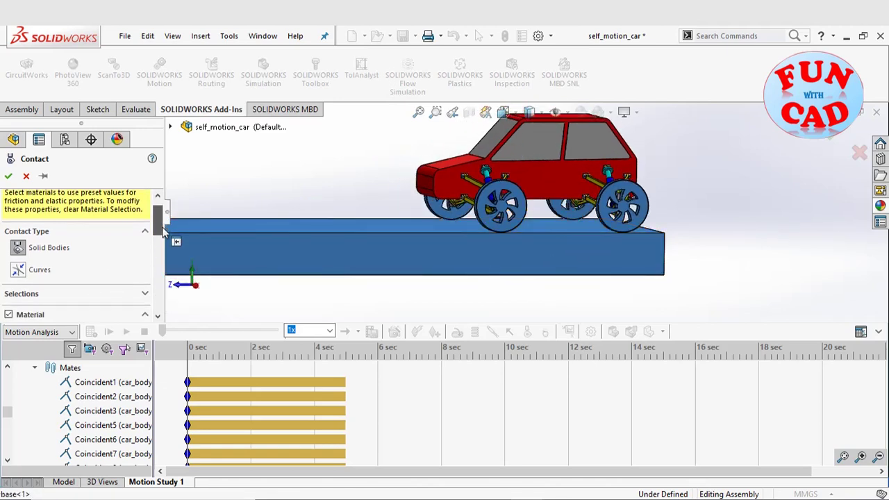
{"action": "left_click_drag", "start_coordinate": [158, 226], "coordinate": [161, 255]}
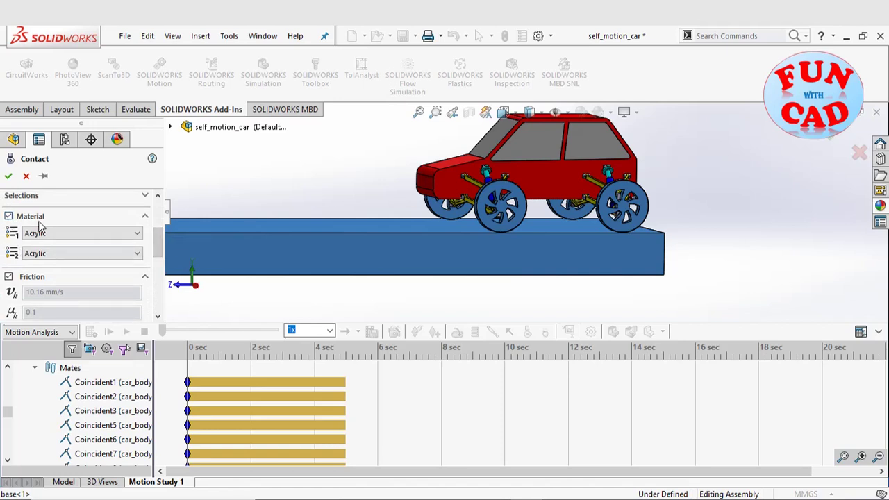
- Replace material friction with μk 0.5 and μs 0.5, then accept the wheel–road contact
{"action": "left_click", "coordinate": [8, 217]}
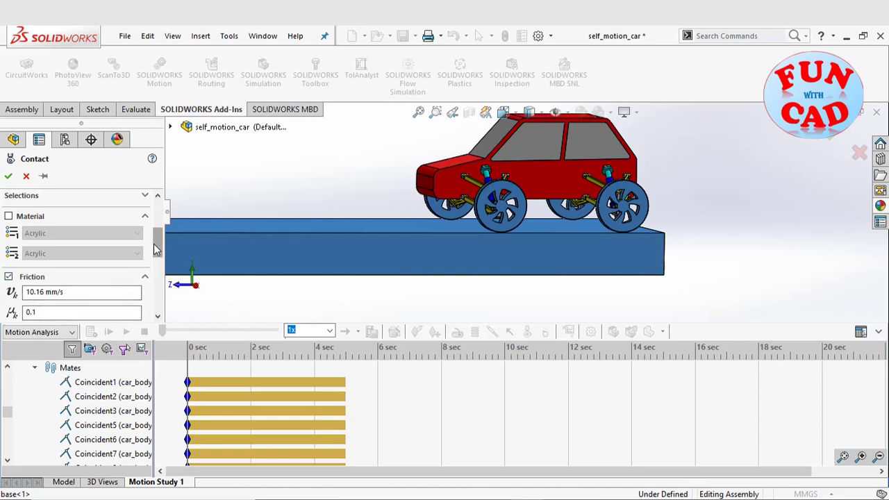
{"action": "scroll", "coordinate": [142, 264], "scroll_direction": "down", "scroll_amount": 2}
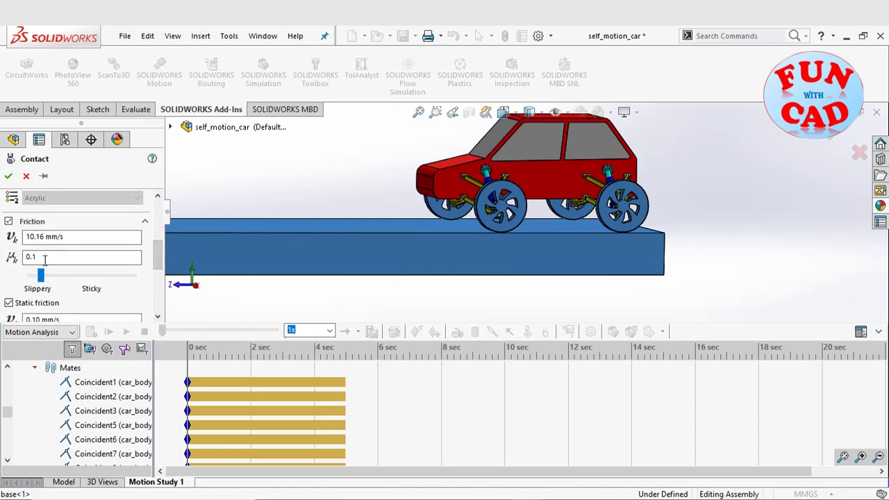
{"action": "left_click", "coordinate": [43, 258]}
{"action": "type", "text": "0.5"}
{"action": "scroll", "coordinate": [149, 258], "scroll_direction": "down", "scroll_amount": 2}
{"action": "left_click", "coordinate": [42, 296]}
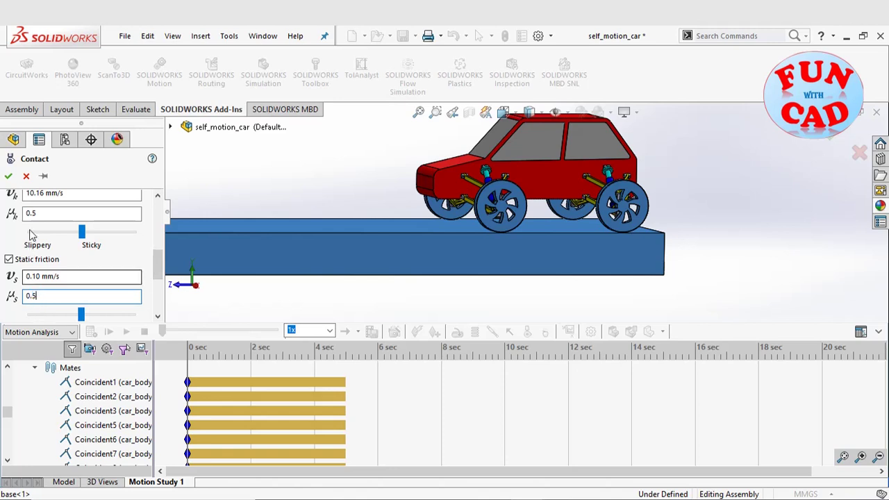
{"action": "mouse_move", "coordinate": [157, 262]}
{"action": "left_mouse_down"}
{"action": "mouse_move", "coordinate": [160, 292]}
{"action": "mouse_move", "coordinate": [165, 245]}
{"action": "left_mouse_up"}
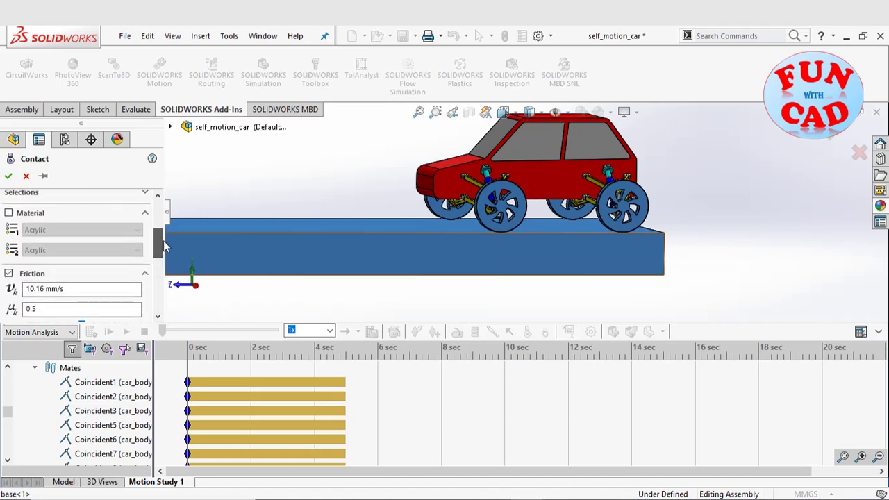
{"action": "left_click", "coordinate": [9, 176]}
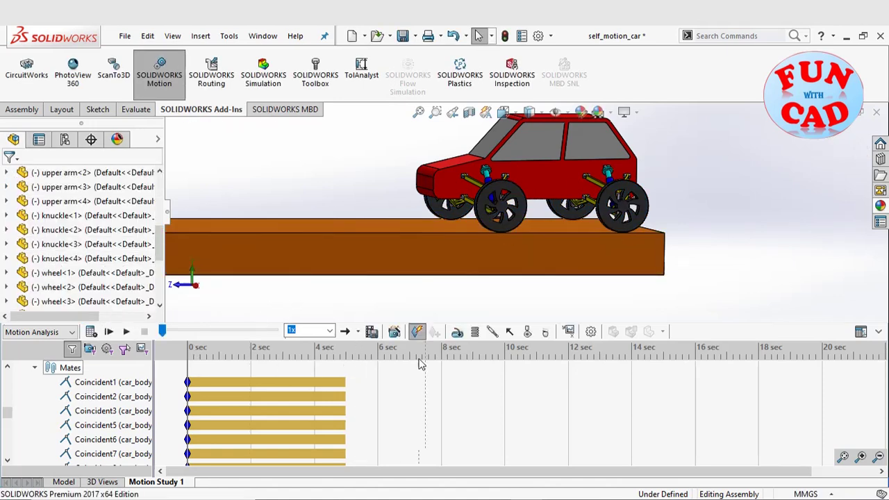
- Start a rotary motor on the rear wheel-1 face
{"action": "left_click", "coordinate": [461, 334]}
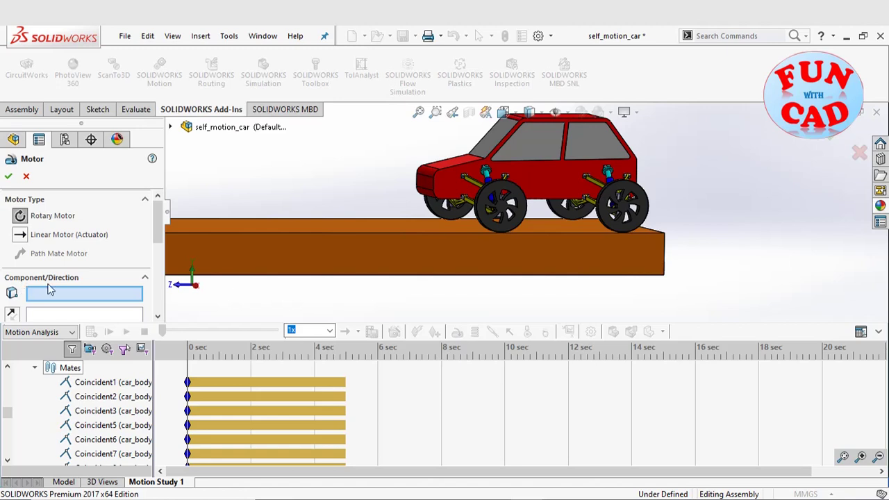
{"action": "scroll", "coordinate": [631, 201], "scroll_direction": "down", "scroll_amount": 2}
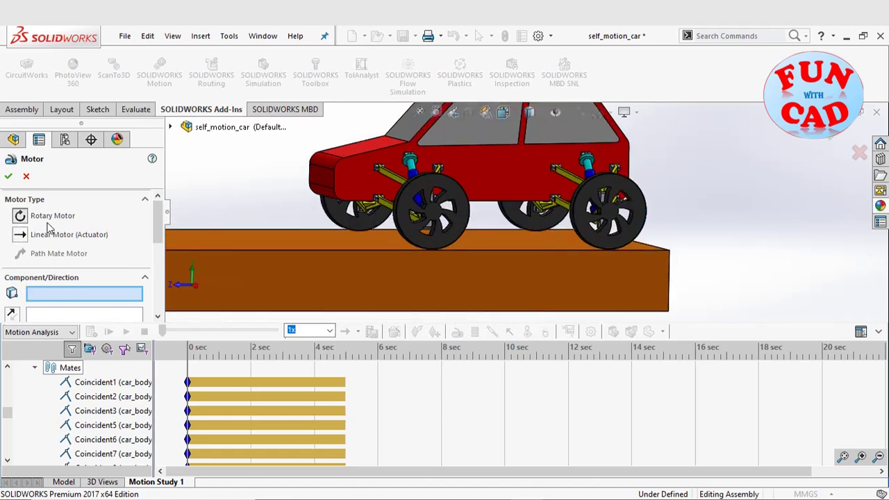
{"action": "left_click", "coordinate": [570, 233]}
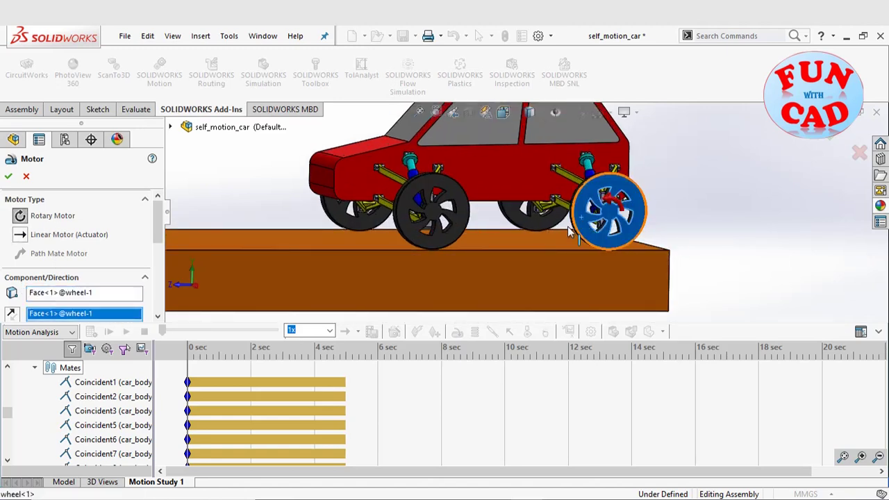
{"action": "left_click_drag", "start_coordinate": [157, 229], "coordinate": [157, 261]}
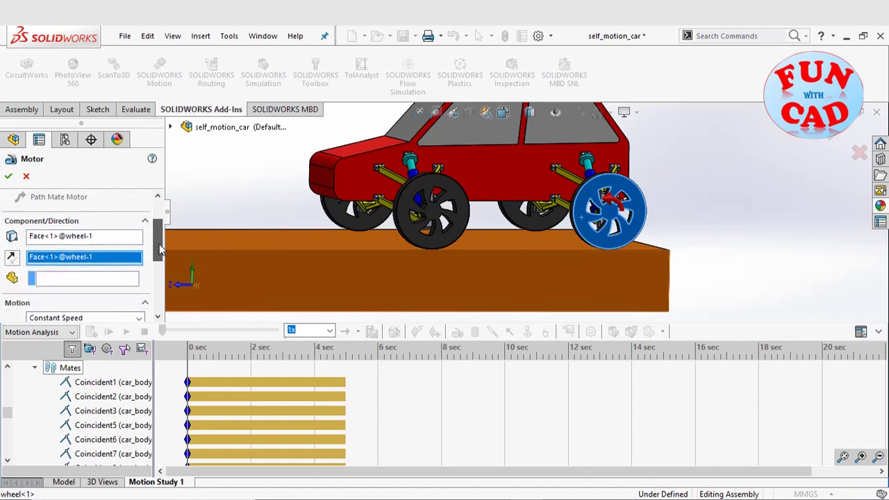
- Make the motor turn relative to knuckle-3 at constant 50 RPM and accept it
{"action": "left_click", "coordinate": [114, 260]}
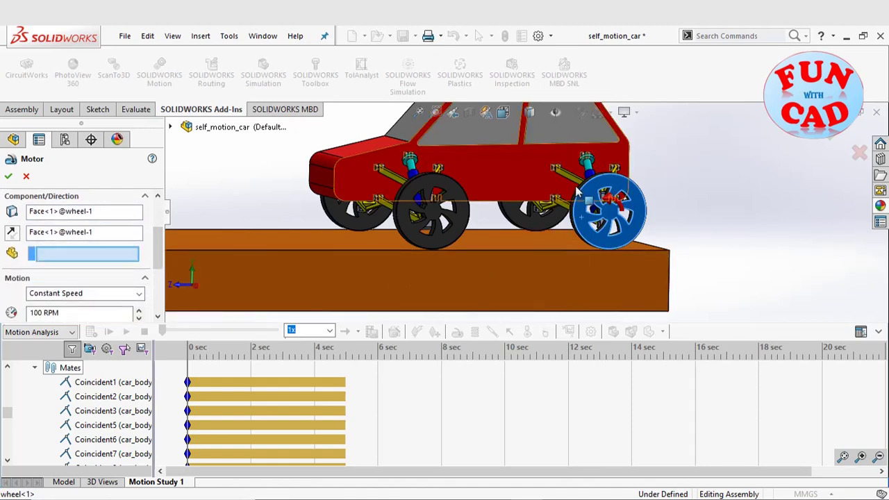
{"action": "scroll", "coordinate": [598, 250], "scroll_direction": "down", "scroll_amount": 3}
{"action": "scroll", "coordinate": [597, 250], "scroll_direction": "down", "scroll_amount": 3}
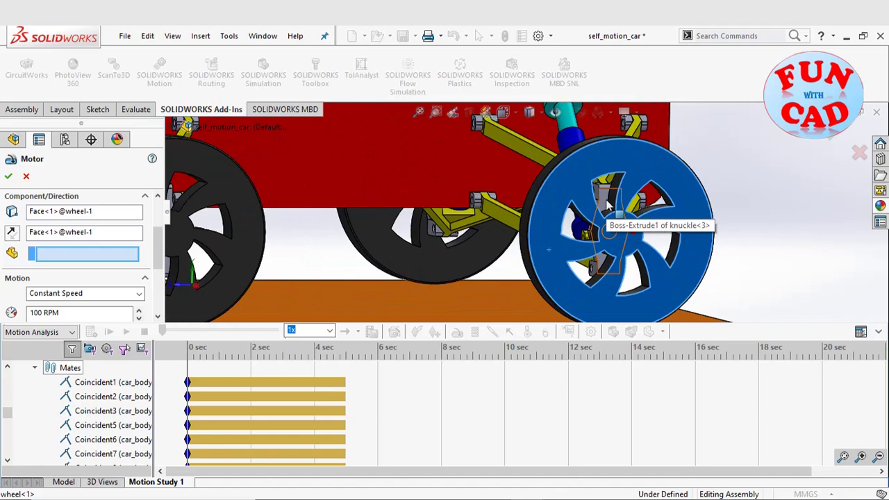
{"action": "mouse_move", "coordinate": [505, 280]}
{"action": "middle_mouse_down"}
{"action": "mouse_move", "coordinate": [625, 250]}
{"action": "mouse_move", "coordinate": [624, 240]}
{"action": "middle_mouse_up"}
{"action": "scroll", "coordinate": [670, 231], "scroll_direction": "up", "scroll_amount": 3}
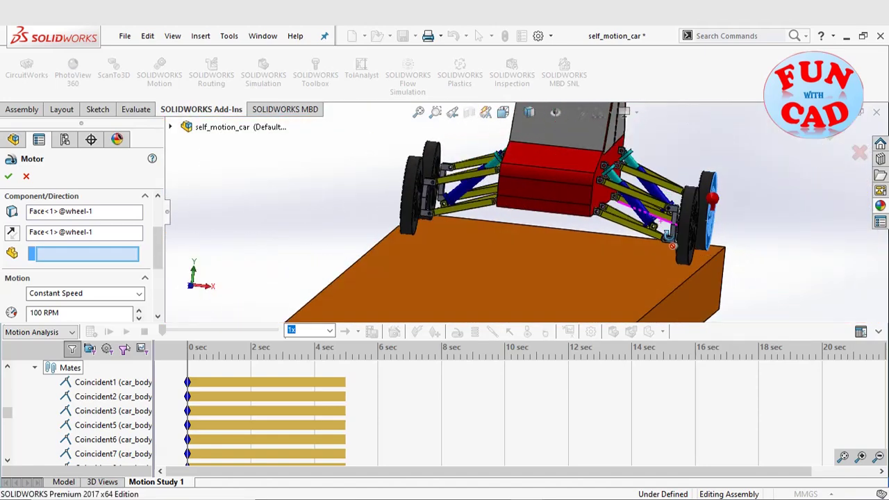
{"action": "scroll", "coordinate": [623, 240], "scroll_direction": "down", "scroll_amount": 5}
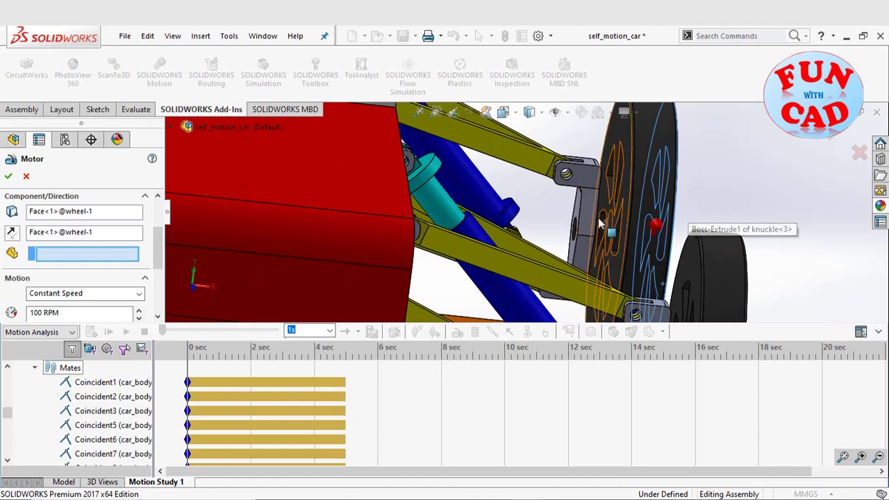
{"action": "left_click", "coordinate": [589, 209]}
{"action": "scroll", "coordinate": [726, 218], "scroll_direction": "up", "scroll_amount": 2}
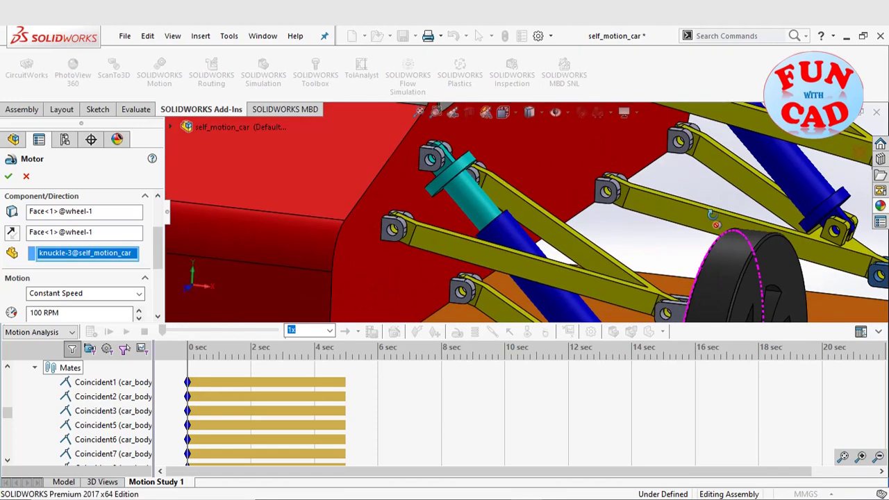
{"action": "scroll", "coordinate": [712, 221], "scroll_direction": "up", "scroll_amount": 3}
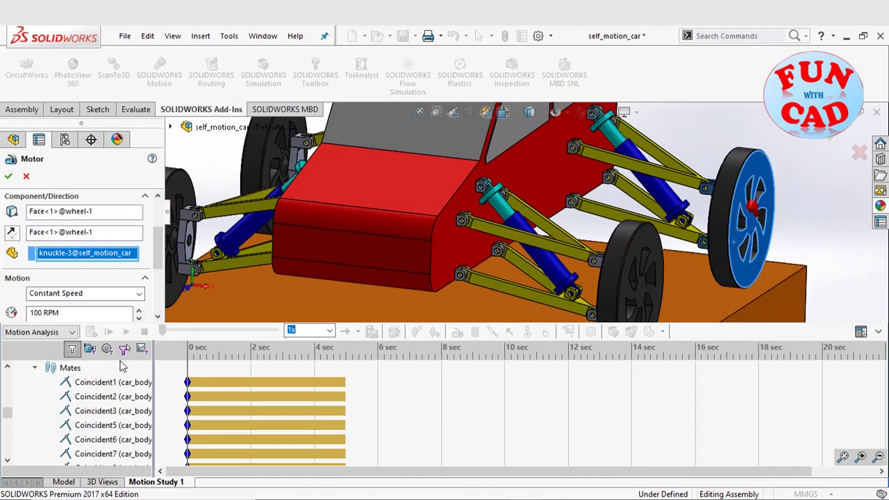
{"action": "scroll", "coordinate": [159, 251], "scroll_direction": "down", "scroll_amount": 1}
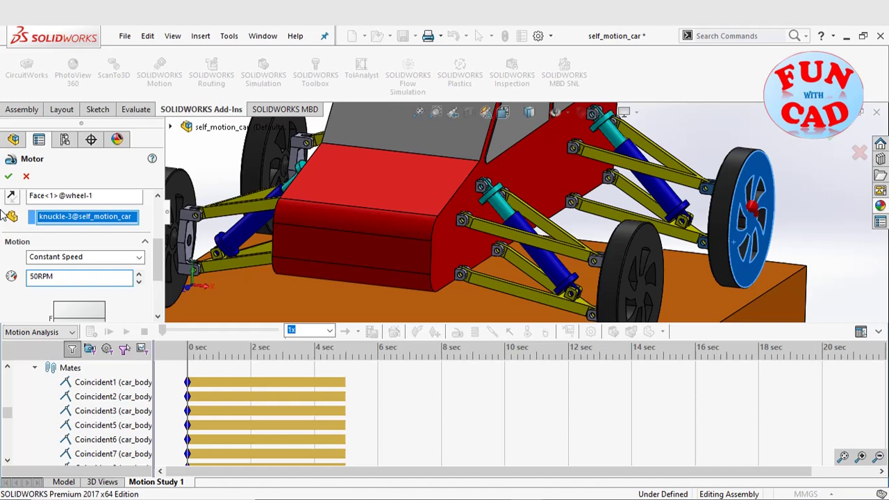
{"action": "left_click", "coordinate": [9, 177]}
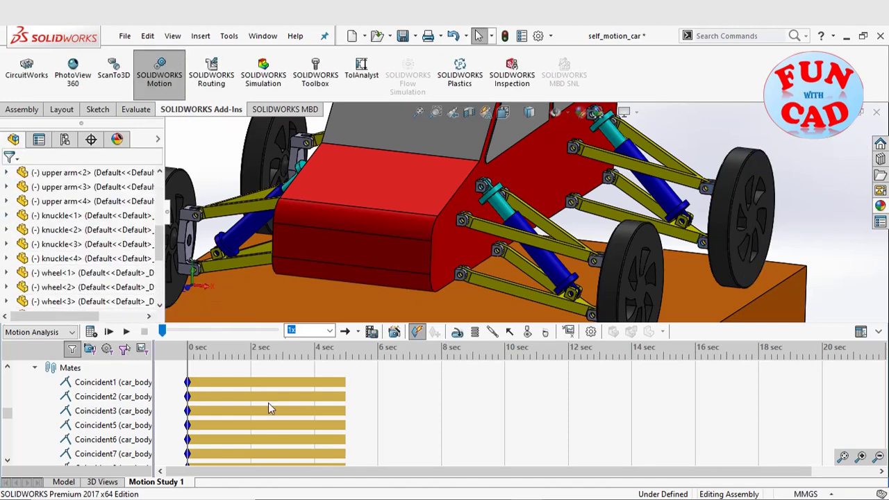
- Start a second rotary motor on a wheel-4 face with reversed rotation direction
{"action": "left_click", "coordinate": [458, 332]}
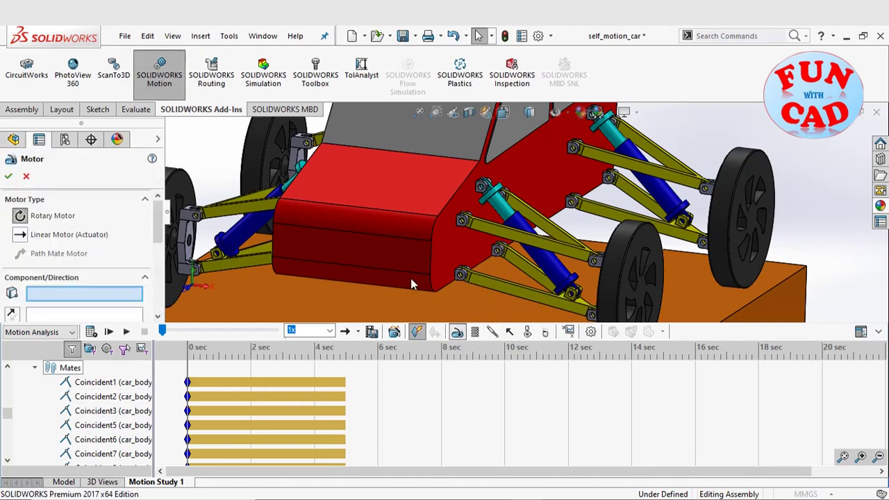
{"action": "left_click", "coordinate": [256, 174]}
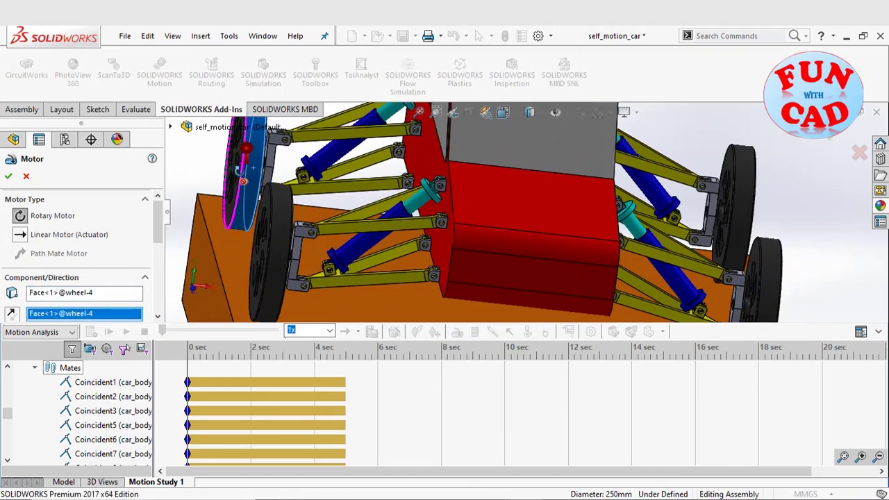
{"action": "scroll", "coordinate": [229, 156], "scroll_direction": "down", "scroll_amount": 3}
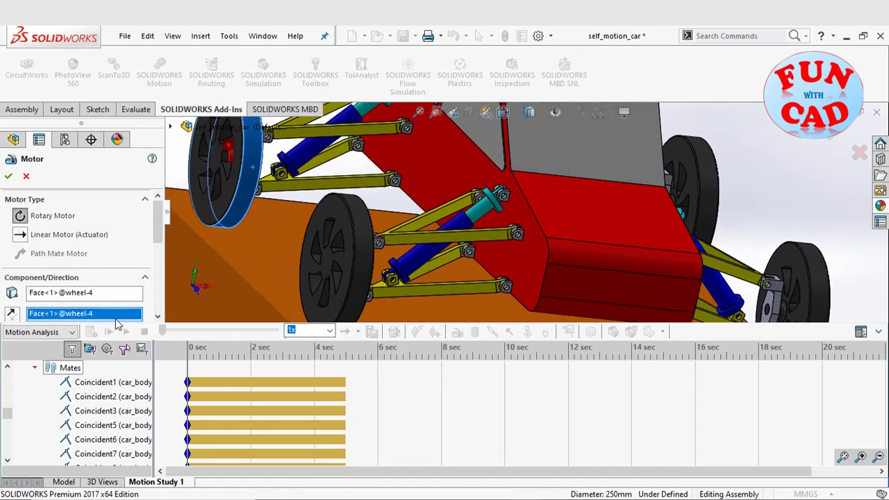
{"action": "left_click", "coordinate": [225, 192]}
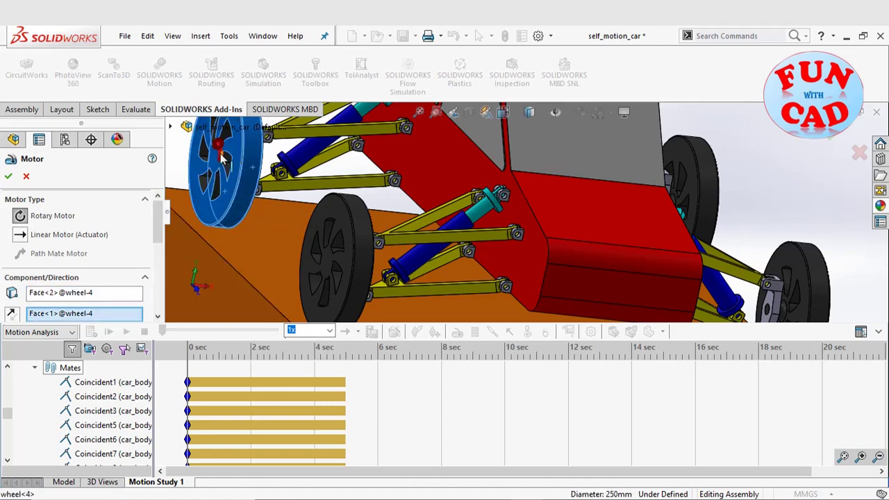
{"action": "left_click", "coordinate": [11, 314]}
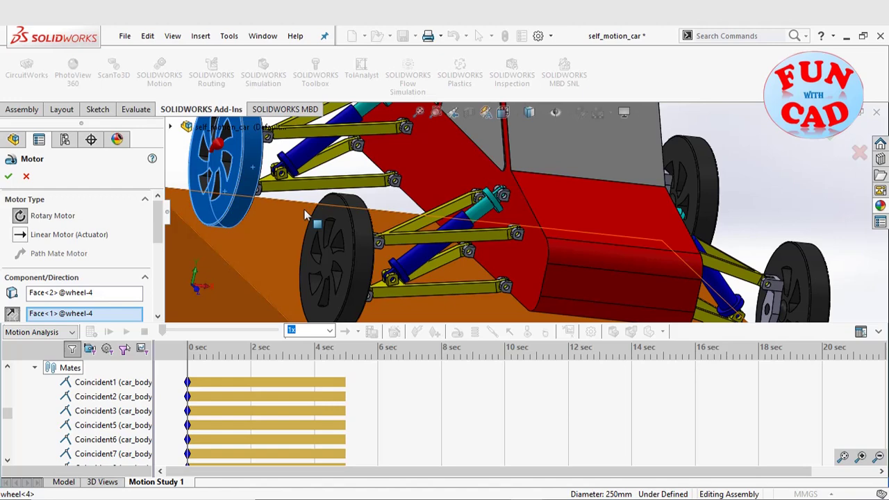
{"action": "left_click_drag", "start_coordinate": [159, 236], "coordinate": [159, 254]}
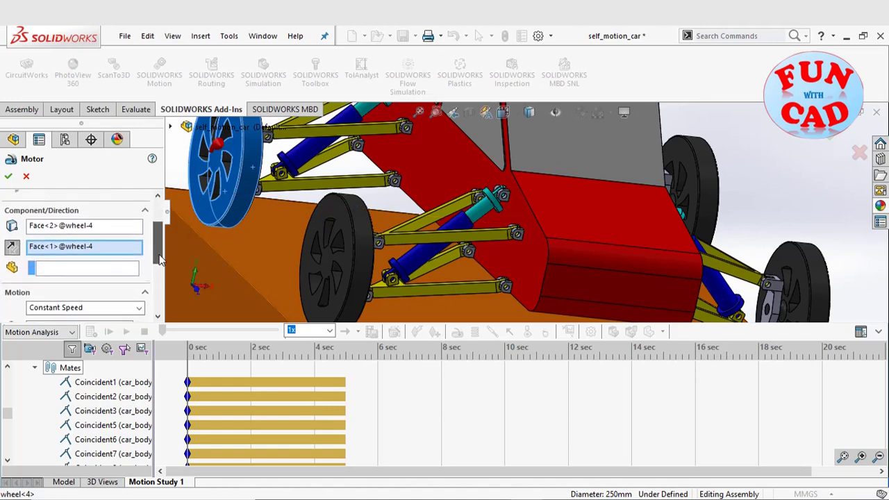
- Set knuckle-2 as the motor's reference part, edit the speed value, and accept the motor
{"action": "left_click", "coordinate": [85, 267]}
{"action": "middle_click_drag", "start_coordinate": [302, 200], "coordinate": [334, 154]}
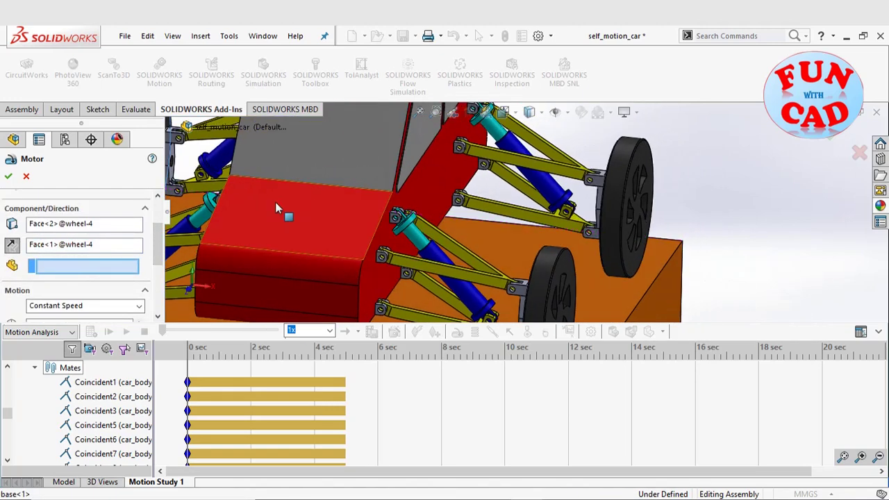
{"action": "scroll", "coordinate": [336, 184], "scroll_direction": "down", "scroll_amount": 2}
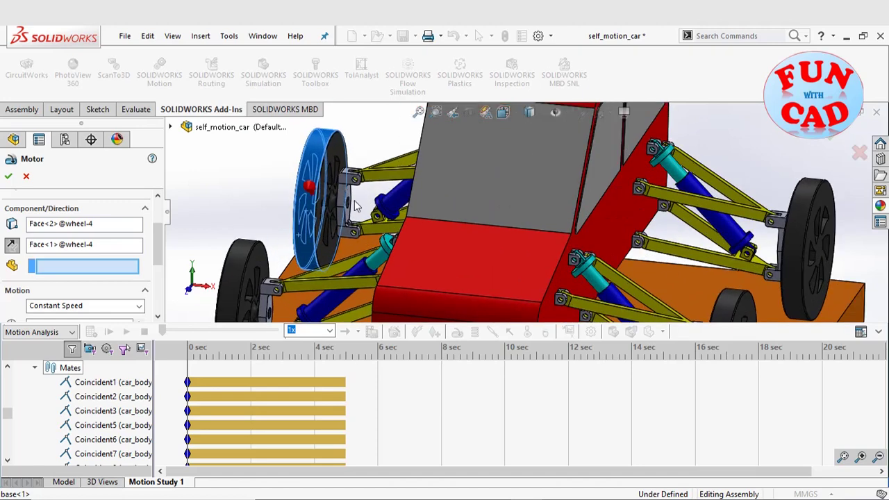
{"action": "left_click", "coordinate": [343, 203]}
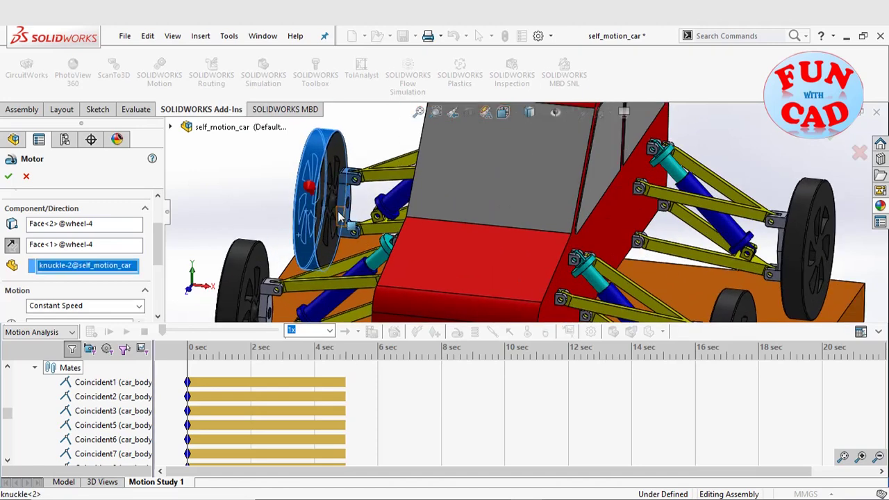
{"action": "scroll", "coordinate": [139, 264], "scroll_direction": "down", "scroll_amount": 2}
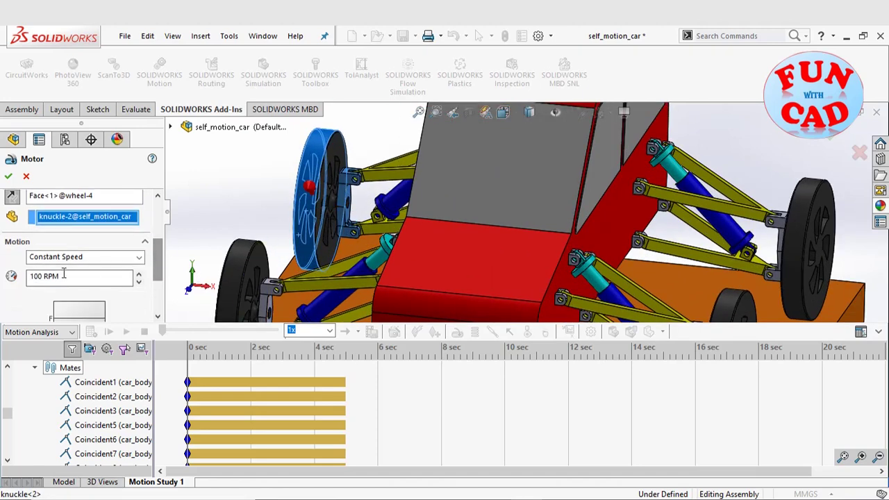
{"action": "double_click", "coordinate": [35, 275]}
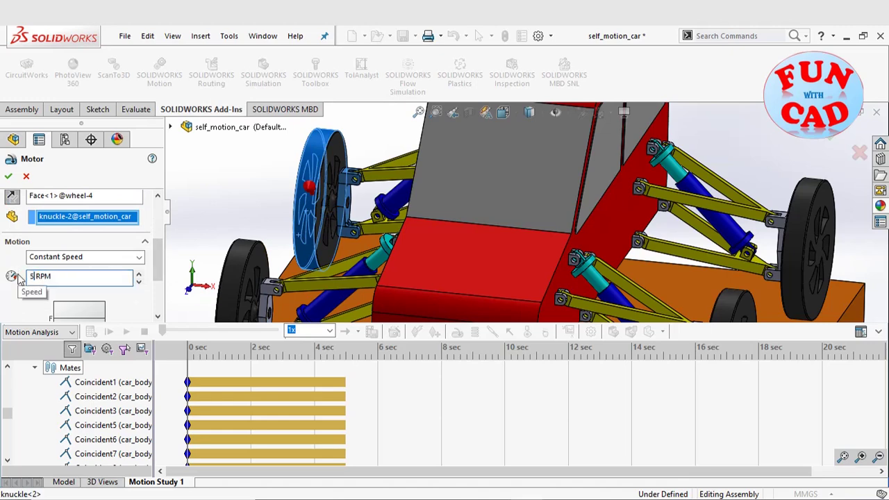
{"action": "left_click", "coordinate": [8, 177]}
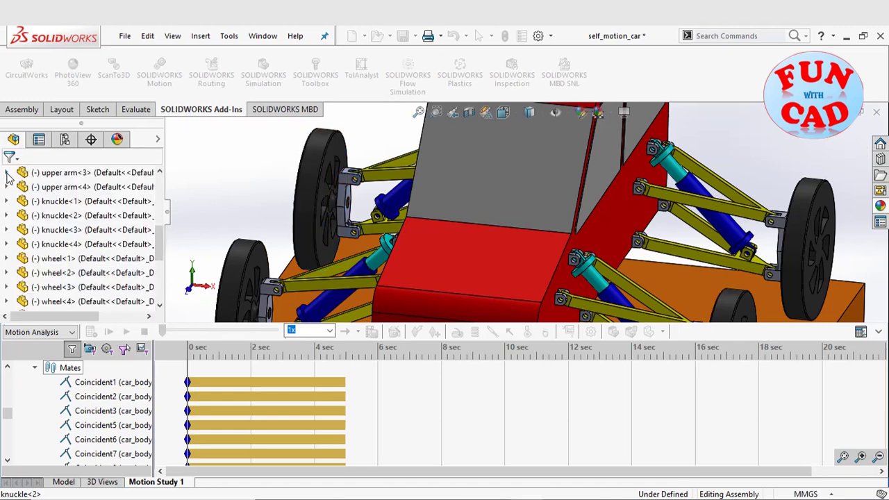
- View the car side-on from the Right and calculate the five-second motion analysis
{"action": "scroll", "coordinate": [437, 275], "scroll_direction": "up", "scroll_amount": 5}
{"action": "scroll", "coordinate": [437, 275], "scroll_direction": "up", "scroll_amount": 3}
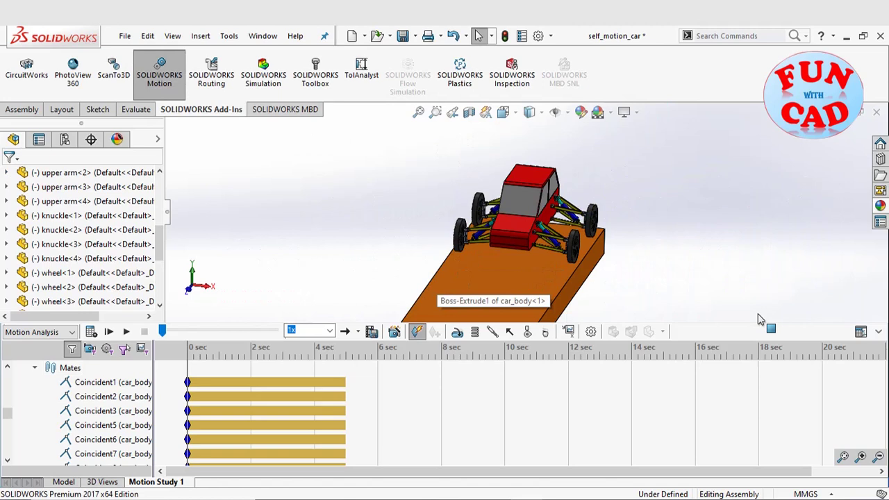
{"action": "middle_click_drag", "start_coordinate": [765, 322], "coordinate": [536, 300]}
{"action": "left_click", "coordinate": [212, 289]}
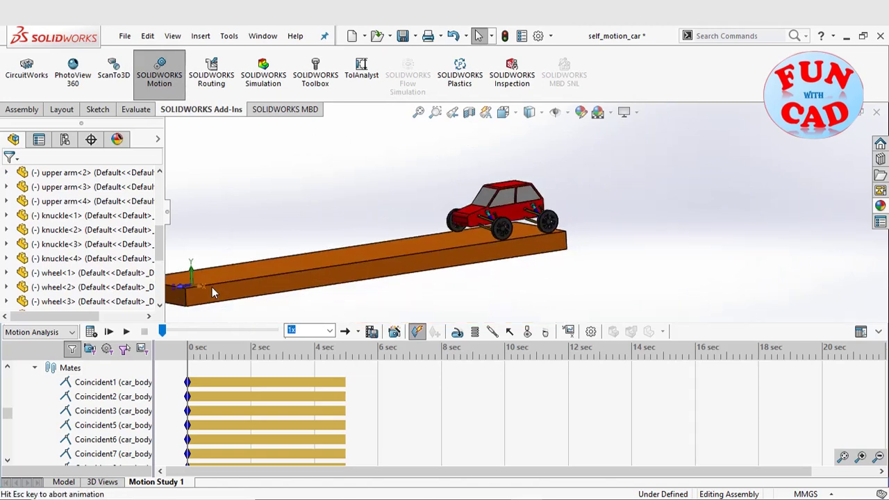
{"action": "left_click", "coordinate": [90, 332]}
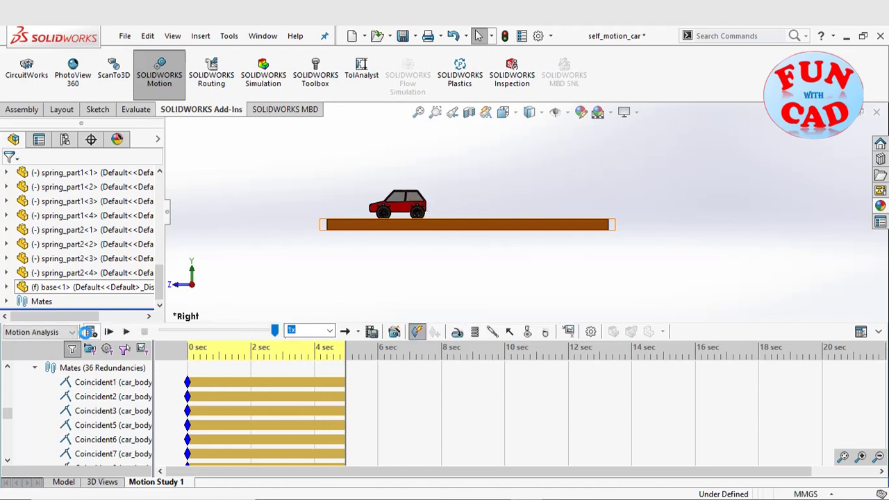
- Replay the results from time 0 at 0.5x speed with the timeline collapsed, then restore it
{"action": "left_click", "coordinate": [127, 334]}
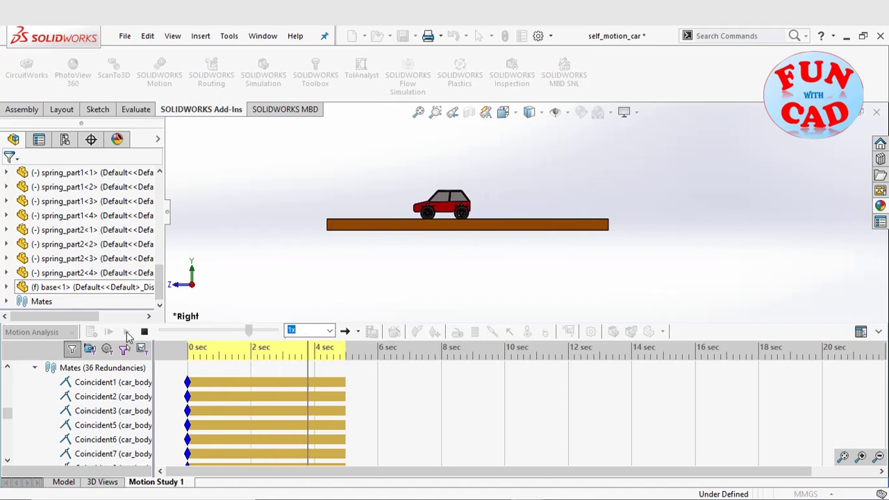
{"action": "left_click", "coordinate": [879, 332]}
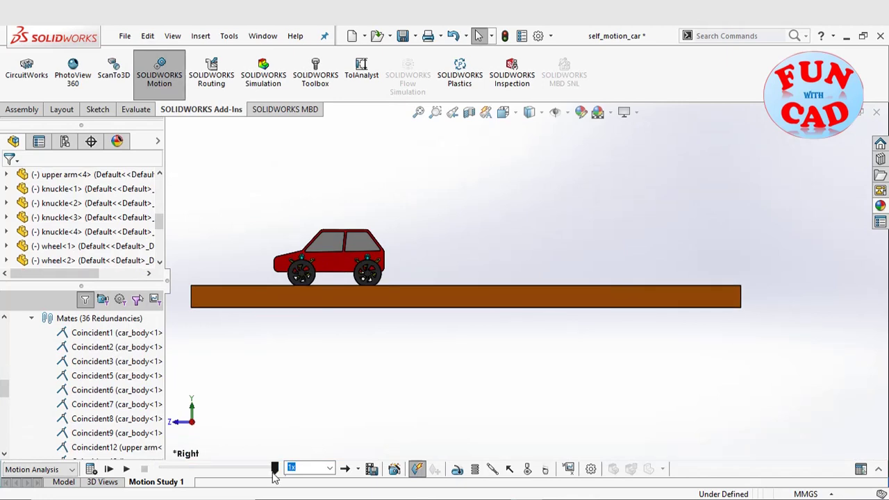
{"action": "left_click_drag", "start_coordinate": [275, 470], "coordinate": [162, 470]}
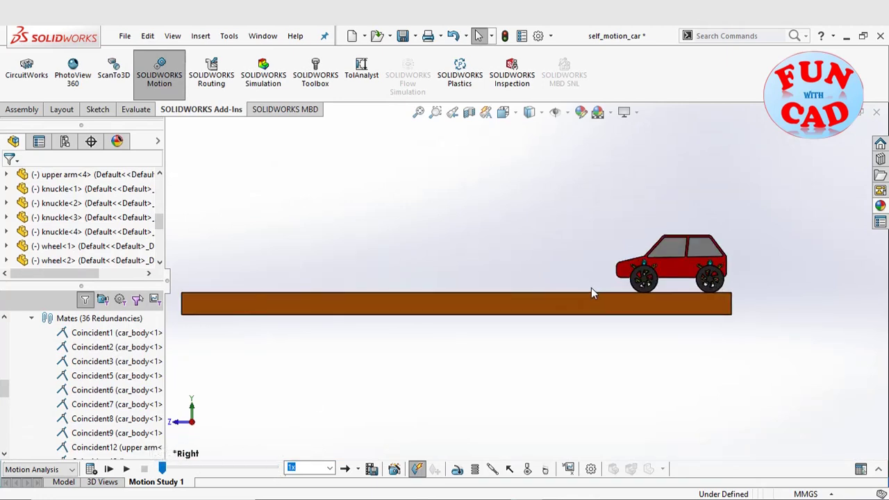
{"action": "left_click", "coordinate": [331, 468]}
{"action": "left_click", "coordinate": [309, 395]}
{"action": "left_click", "coordinate": [132, 470]}
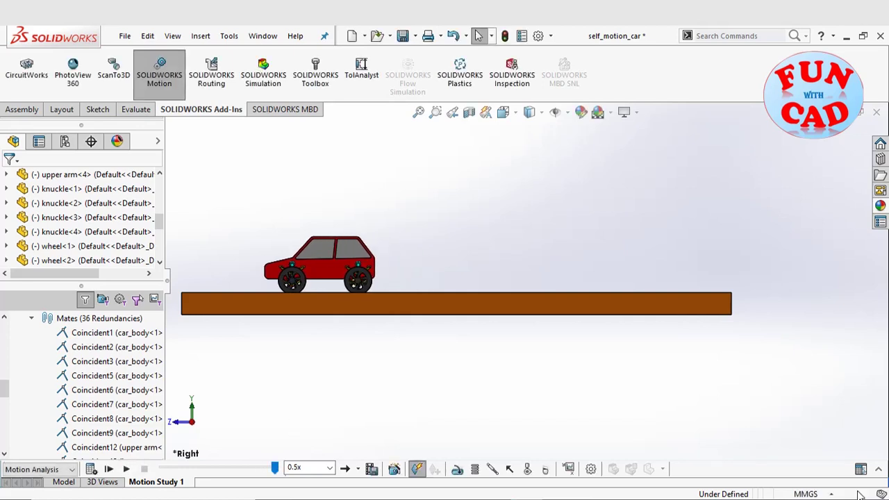
{"action": "left_click", "coordinate": [881, 470]}
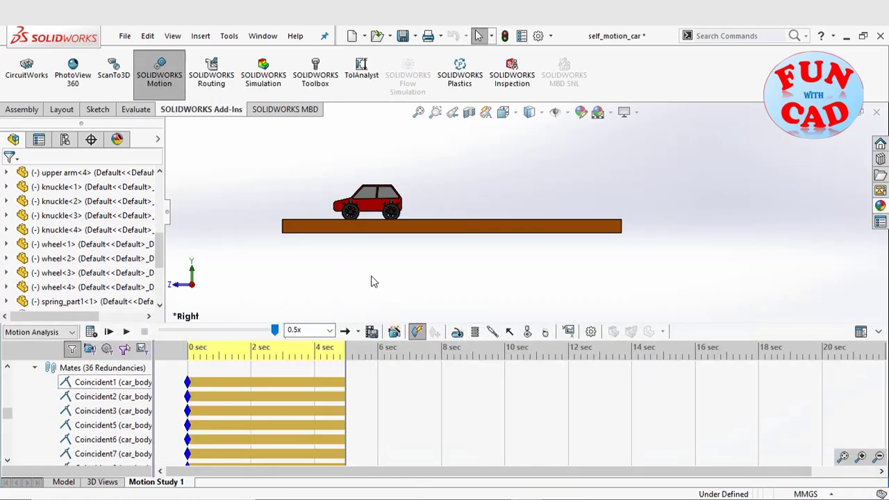
- Unload the SOLIDWORKS Motion add-in and create a second motion study, Motion Study 2
{"action": "left_click", "coordinate": [161, 78]}
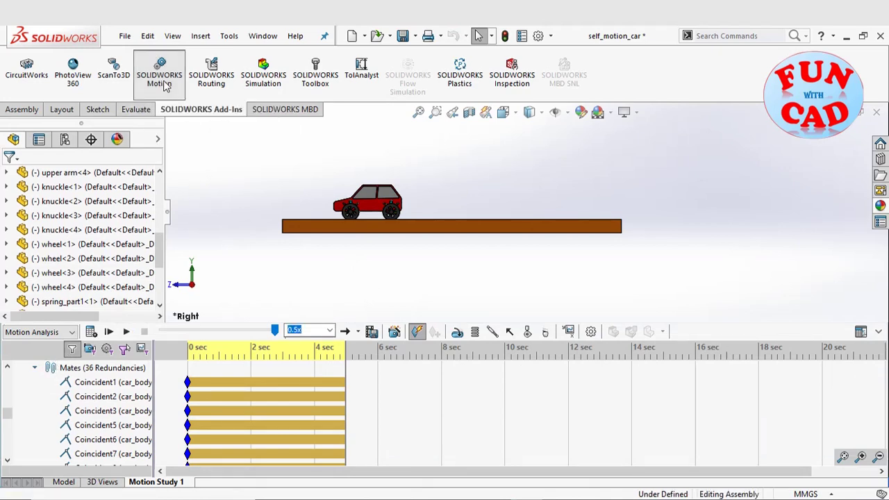
{"action": "left_click", "coordinate": [222, 481]}
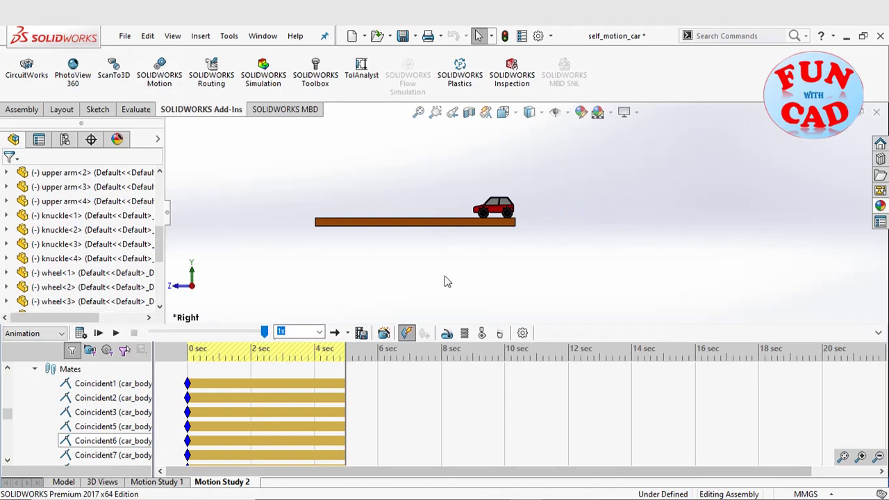
{"action": "scroll", "coordinate": [494, 218], "scroll_direction": "down", "scroll_amount": 2}
{"action": "scroll", "coordinate": [494, 220], "scroll_direction": "down", "scroll_amount": 3}
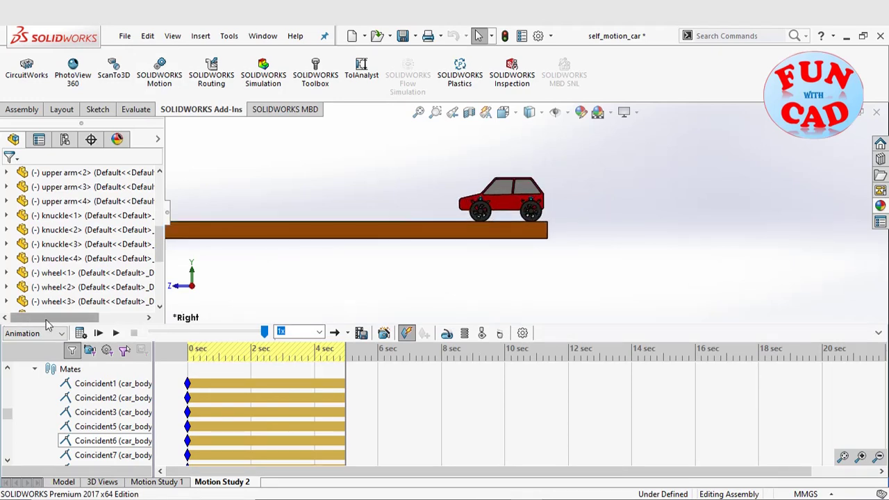
- Play Motion Study 2's animation, rewind to 0 sec, replay it, and check its study types
{"action": "left_click", "coordinate": [116, 334]}
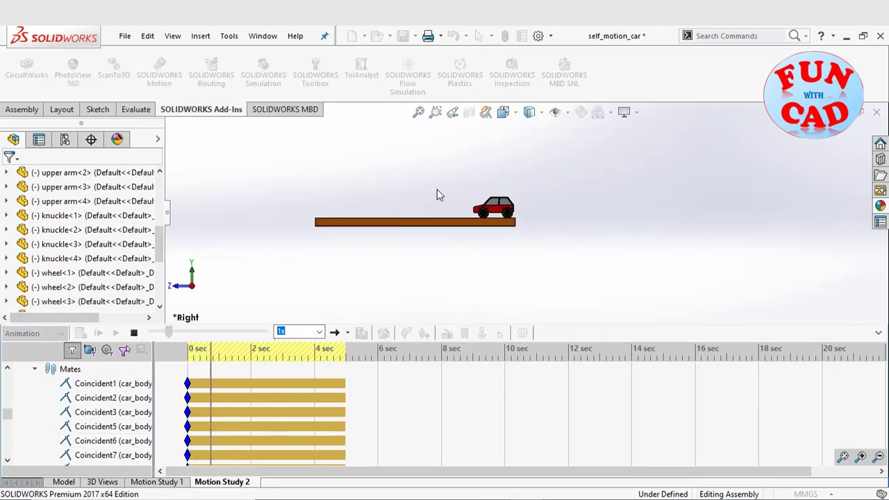
{"action": "scroll", "coordinate": [494, 175], "scroll_direction": "down", "scroll_amount": 3}
{"action": "scroll", "coordinate": [514, 253], "scroll_direction": "down", "scroll_amount": 1}
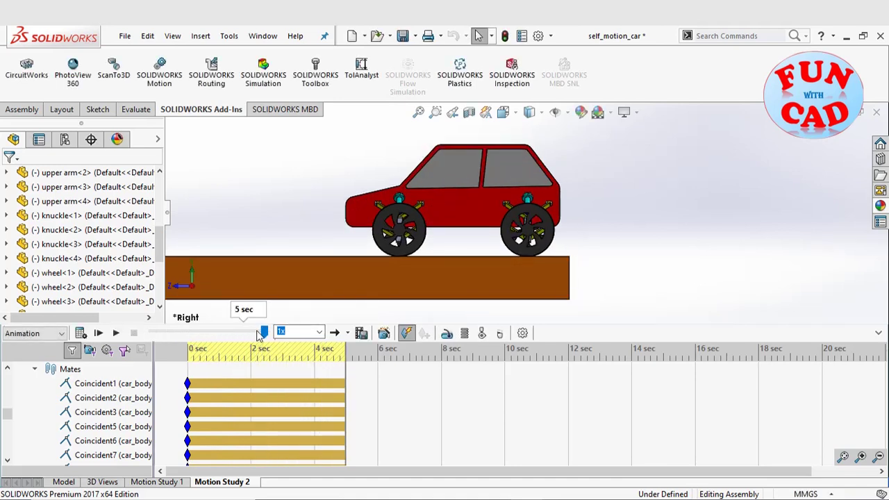
{"action": "left_click_drag", "start_coordinate": [258, 336], "coordinate": [151, 334]}
{"action": "scroll", "coordinate": [520, 205], "scroll_direction": "down", "scroll_amount": 3}
{"action": "scroll", "coordinate": [489, 217], "scroll_direction": "down", "scroll_amount": 1}
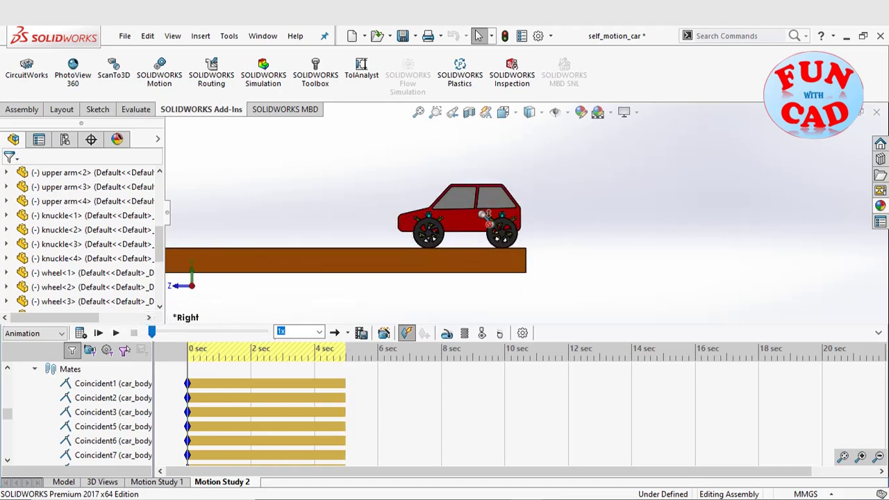
{"action": "scroll", "coordinate": [489, 217], "scroll_direction": "down", "scroll_amount": 2}
{"action": "left_click", "coordinate": [110, 333]}
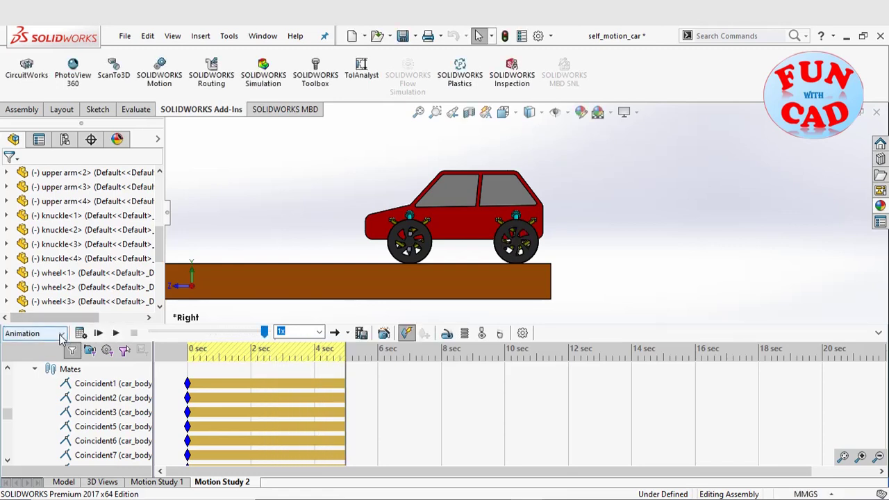
{"action": "left_click", "coordinate": [61, 335]}
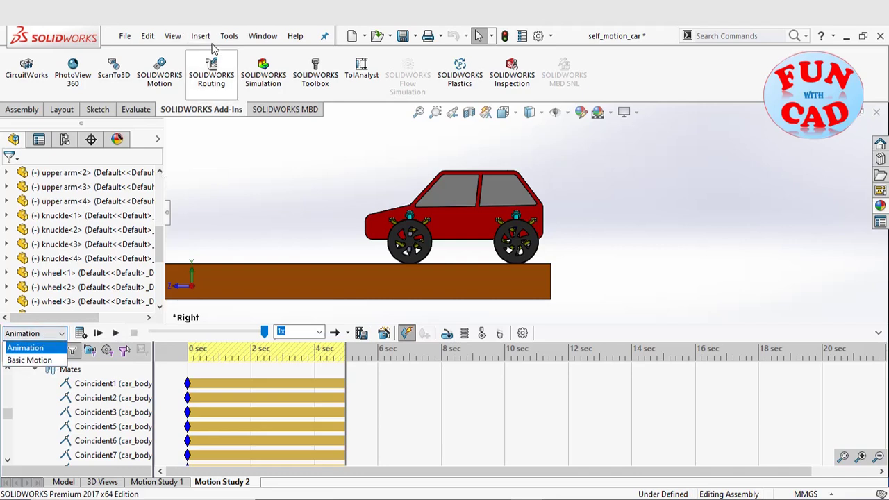
- Reload the Motion add-in, switch Motion Study 2 to Motion Analysis, and calculate it
{"action": "left_click", "coordinate": [174, 82]}
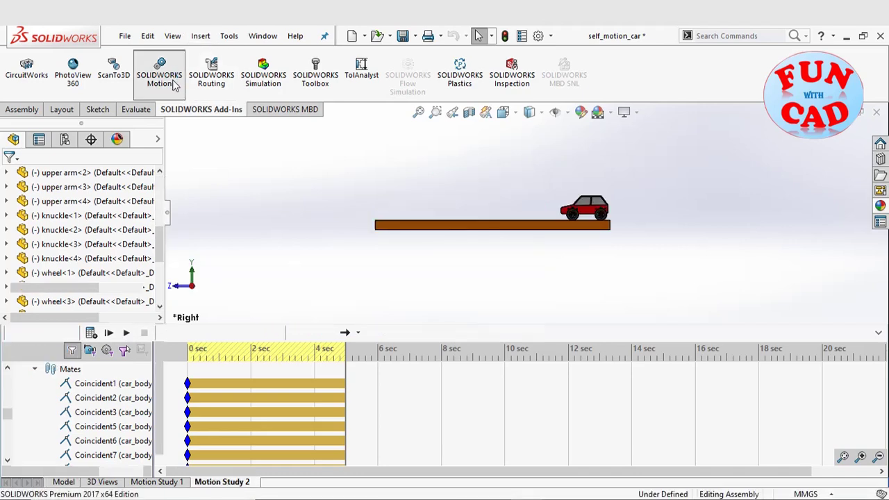
{"action": "left_click", "coordinate": [71, 334]}
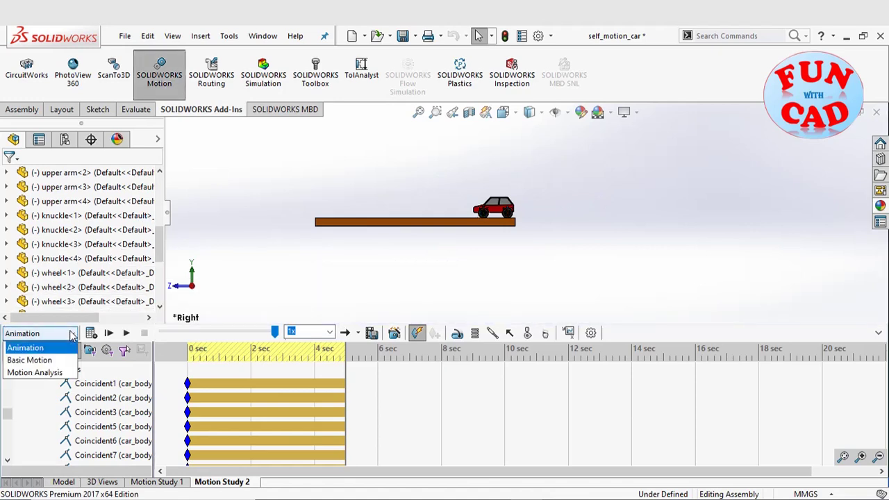
{"action": "left_click", "coordinate": [60, 374]}
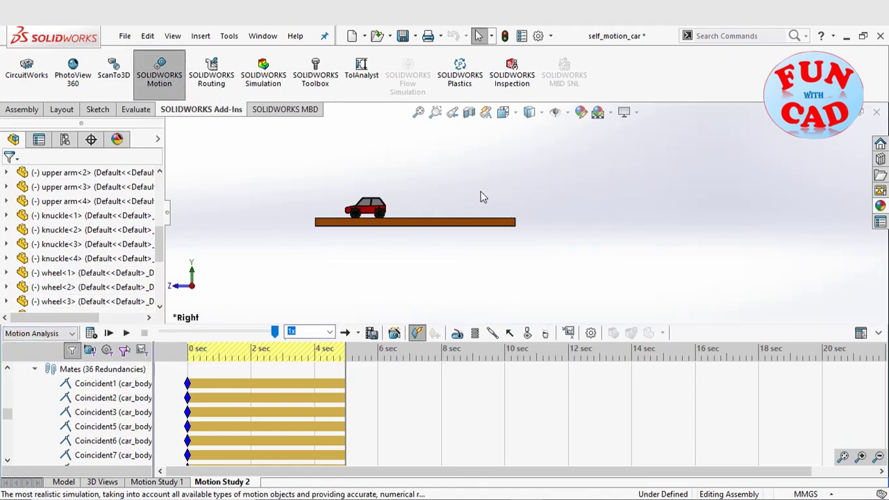
{"action": "scroll", "coordinate": [481, 191], "scroll_direction": "down", "scroll_amount": 5}
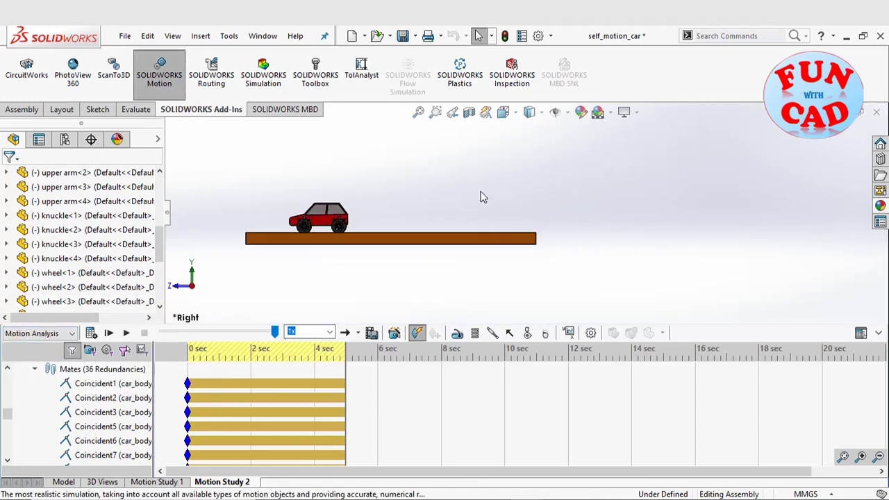
{"action": "left_click", "coordinate": [129, 334]}
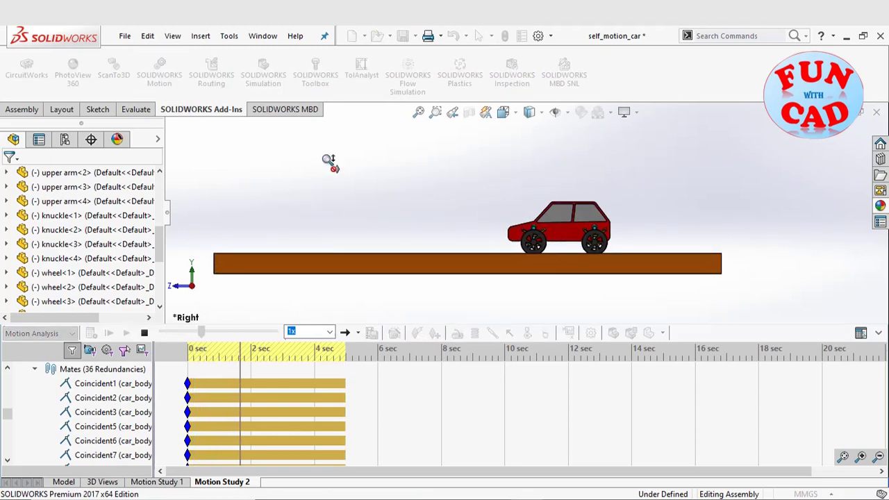